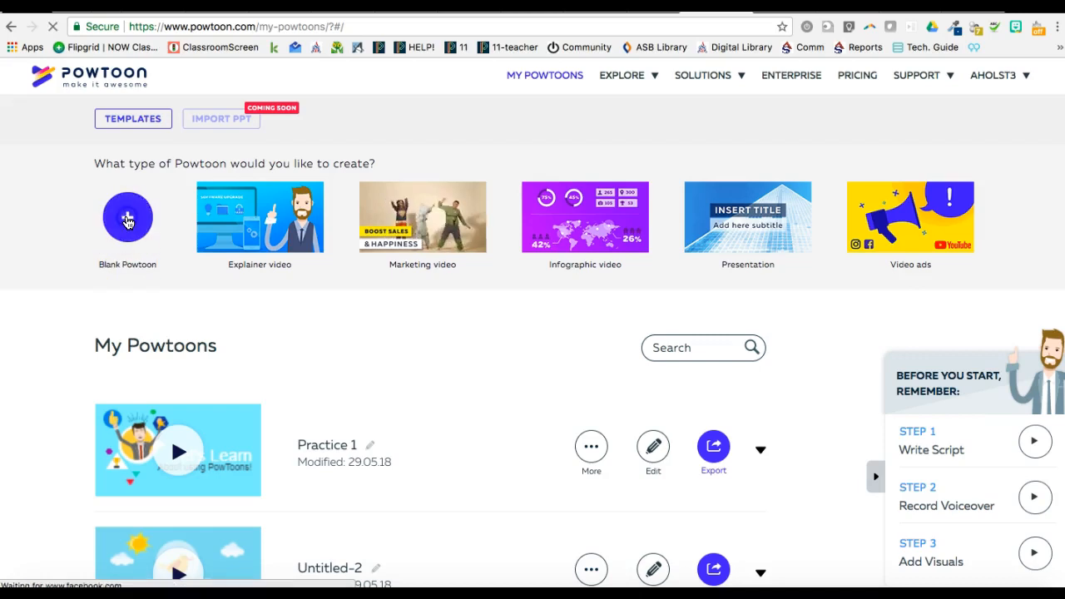
Create a blank Powtoon, skip choosing a look, and title the project "Ancient China".
left_click(127, 218)
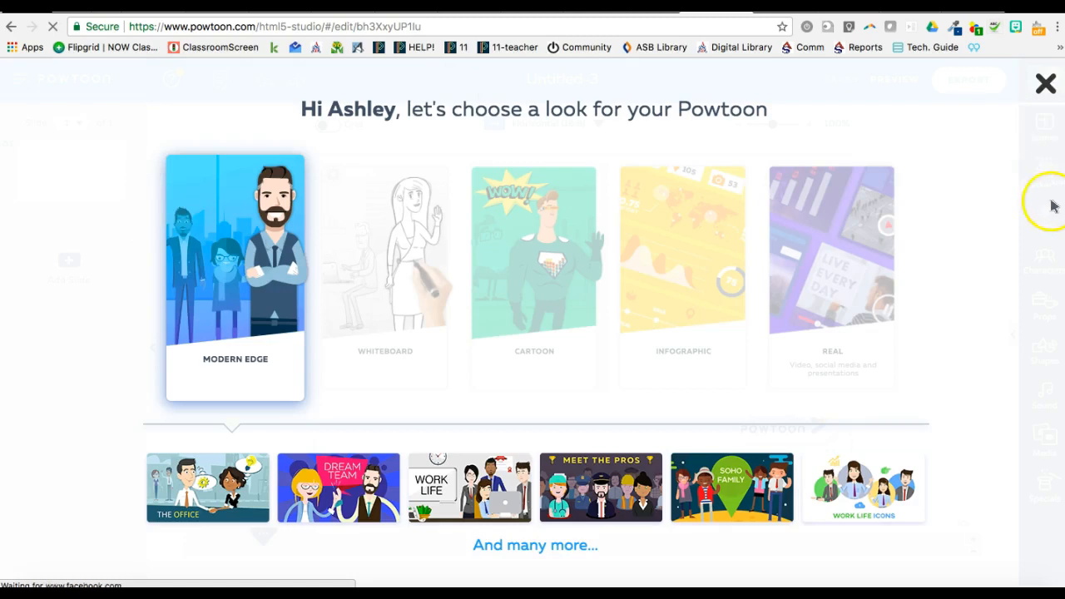
left_click(1046, 84)
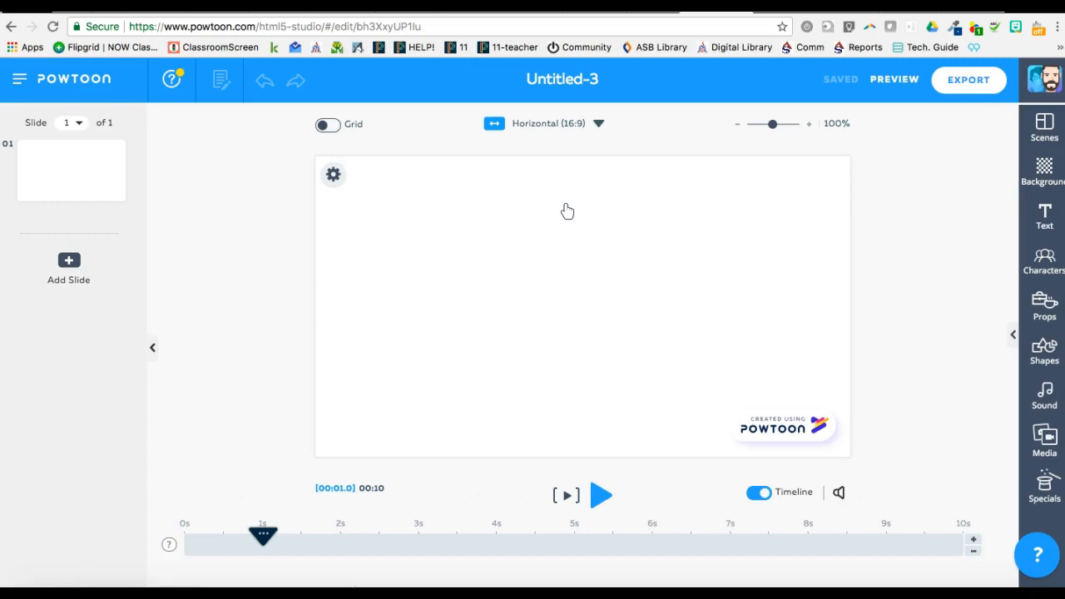
left_click(532, 77)
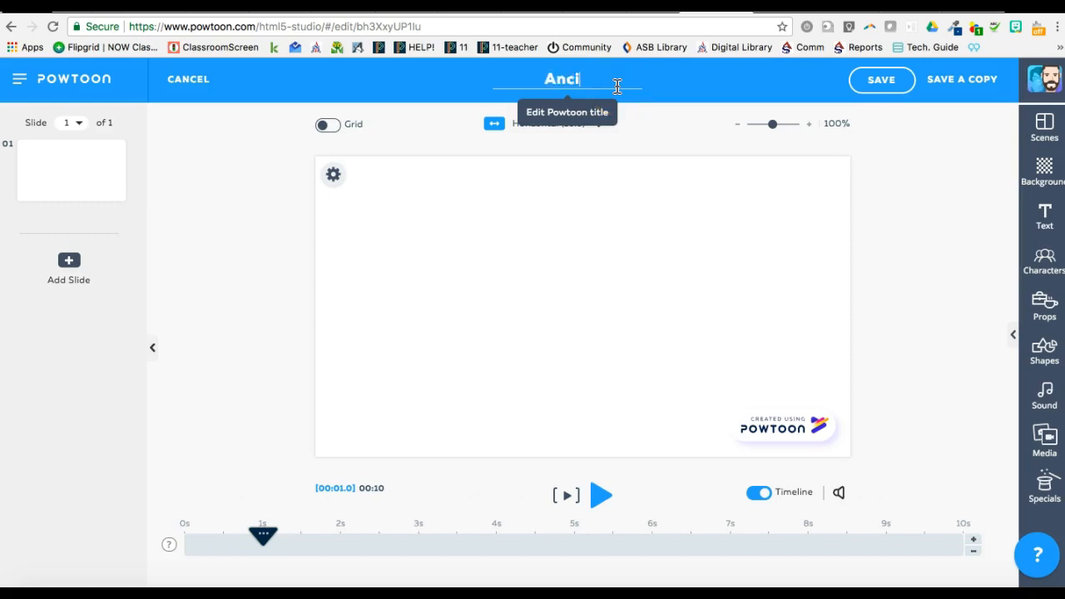
type("Ancient China")
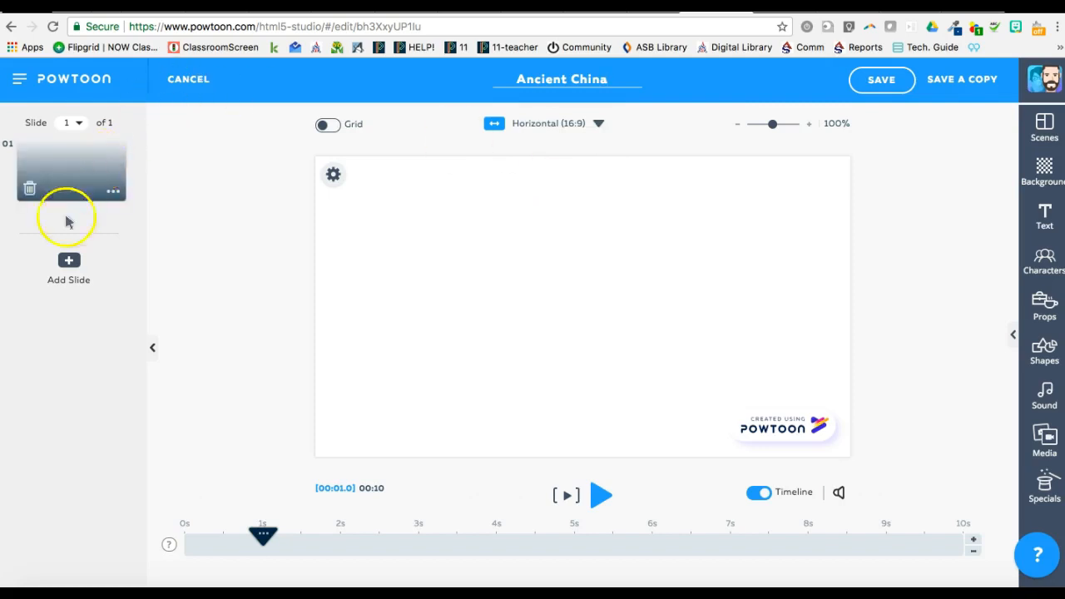
Add two more blank slides to the project and return to slide 1.
left_click(67, 276)
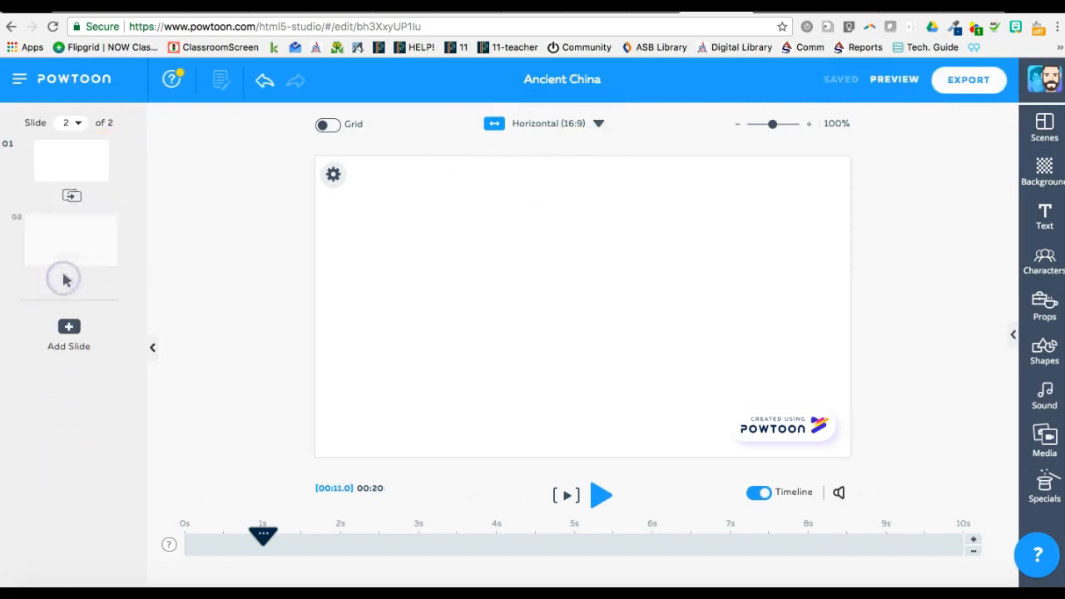
left_click(67, 333)
left_click_drag(63, 316, 68, 213)
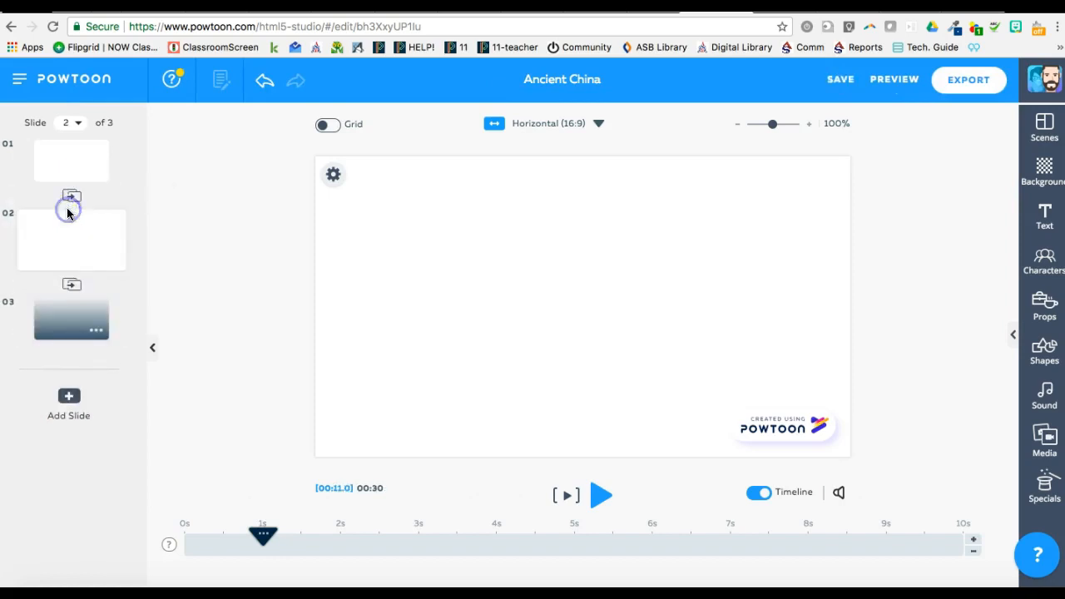
left_click(74, 168)
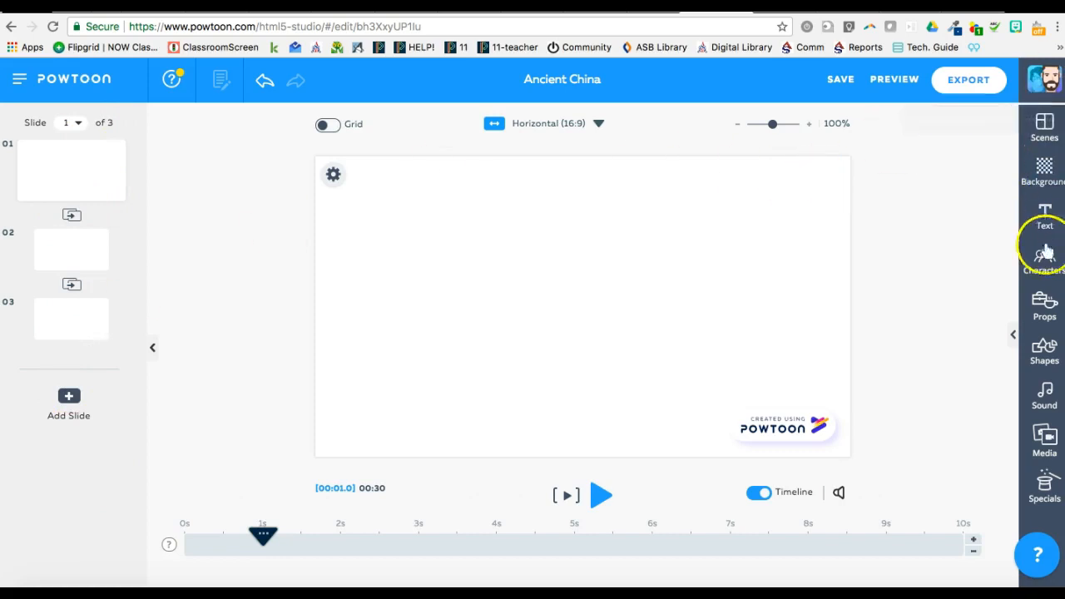
Set the background of slide 1 to a solid light blue color.
left_click(1044, 127)
left_click(1046, 171)
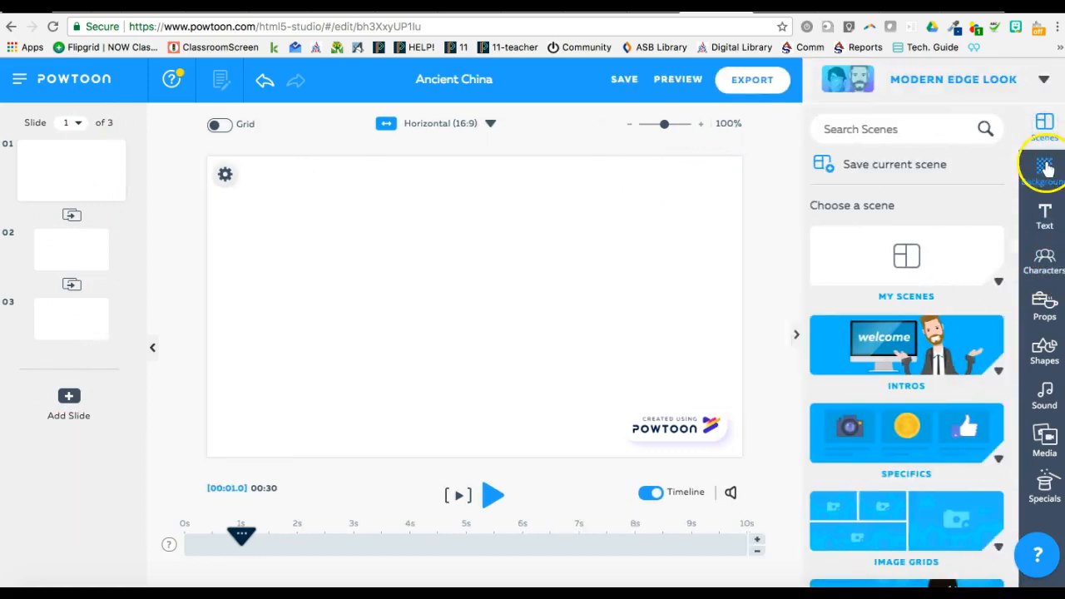
left_click(1045, 218)
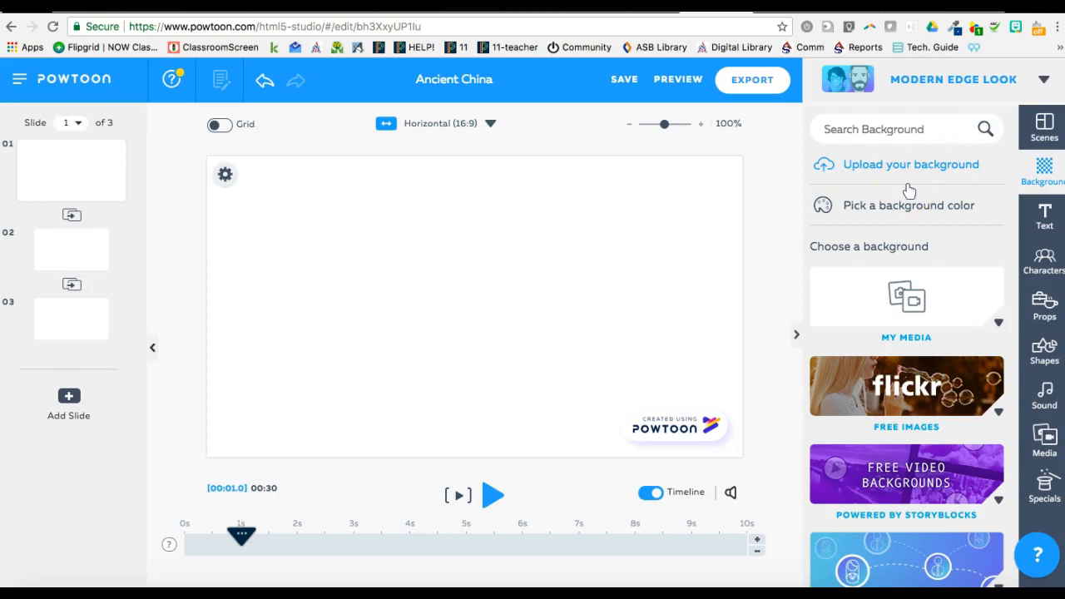
left_click(896, 206)
left_click(697, 267)
left_click(539, 302)
left_click(696, 295)
left_click(994, 208)
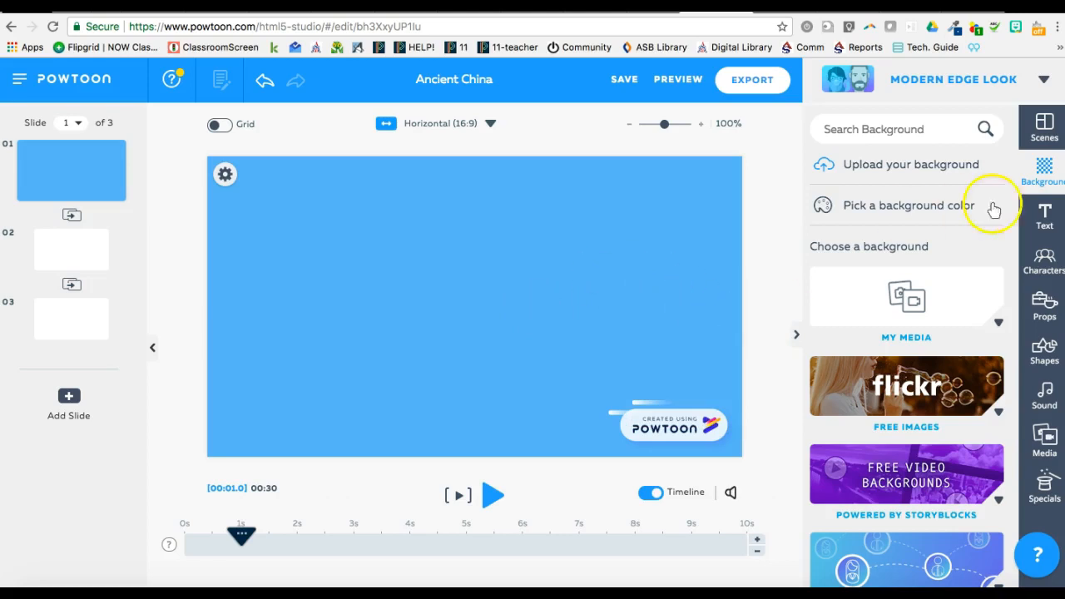
Add a title to slide 1 reading "How to Make a PowToon".
left_click(1046, 213)
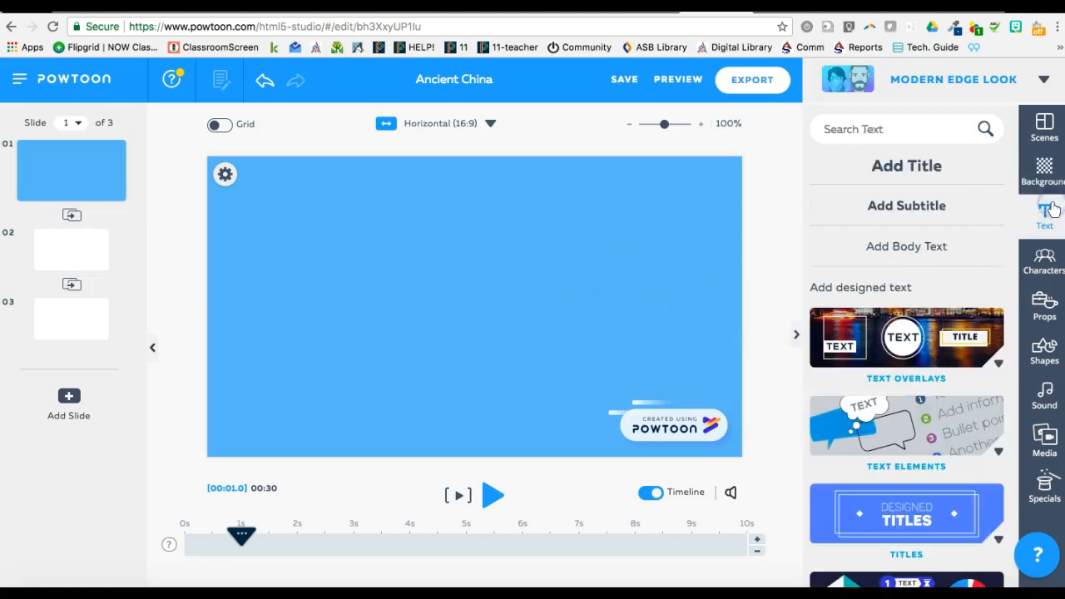
left_click(899, 170)
left_click(471, 299)
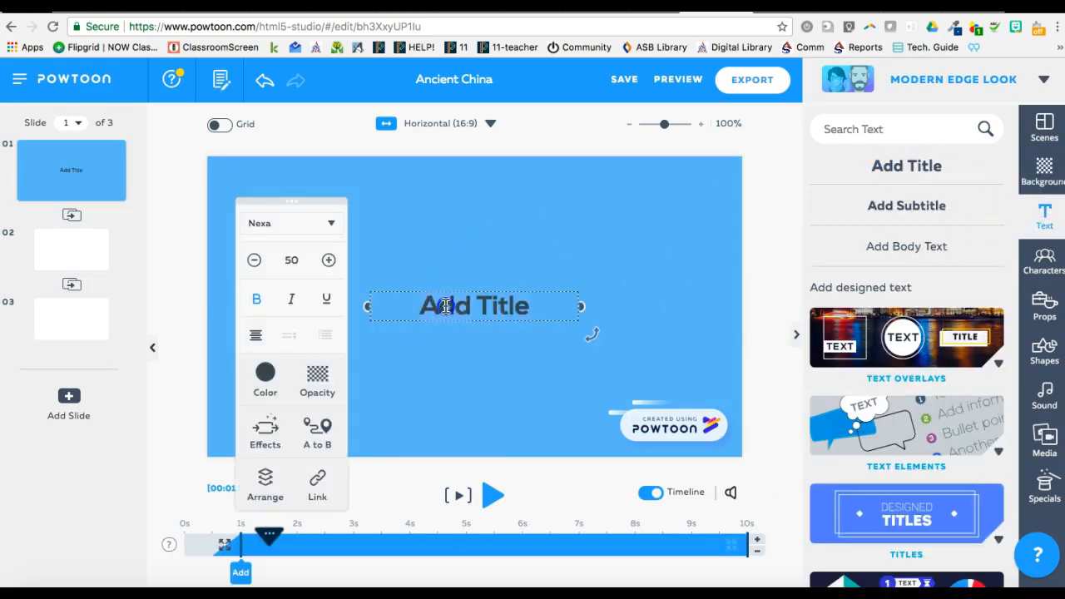
left_click(480, 301)
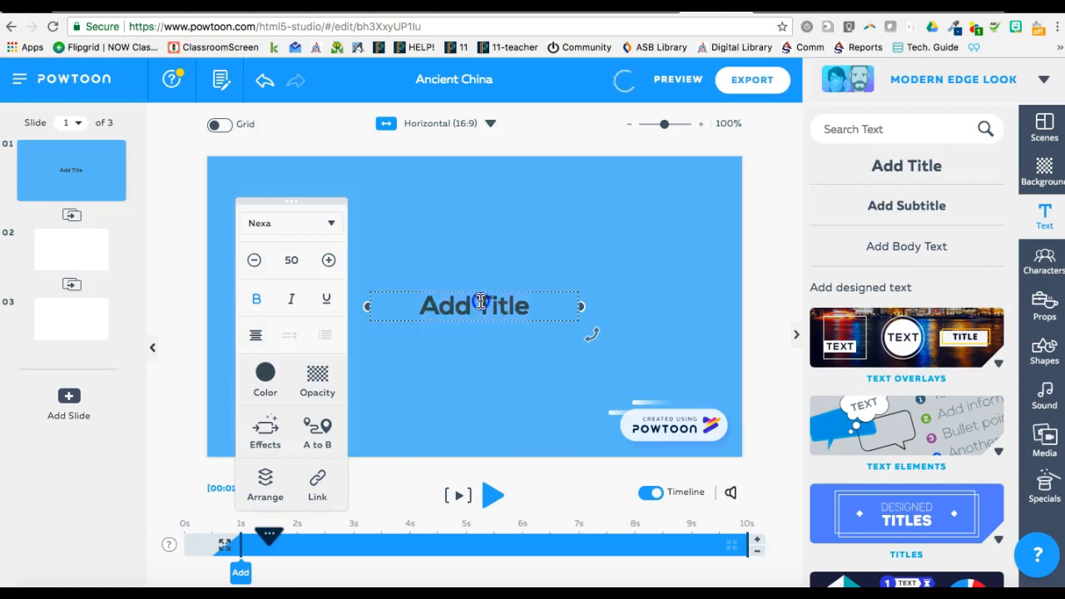
left_click(508, 305)
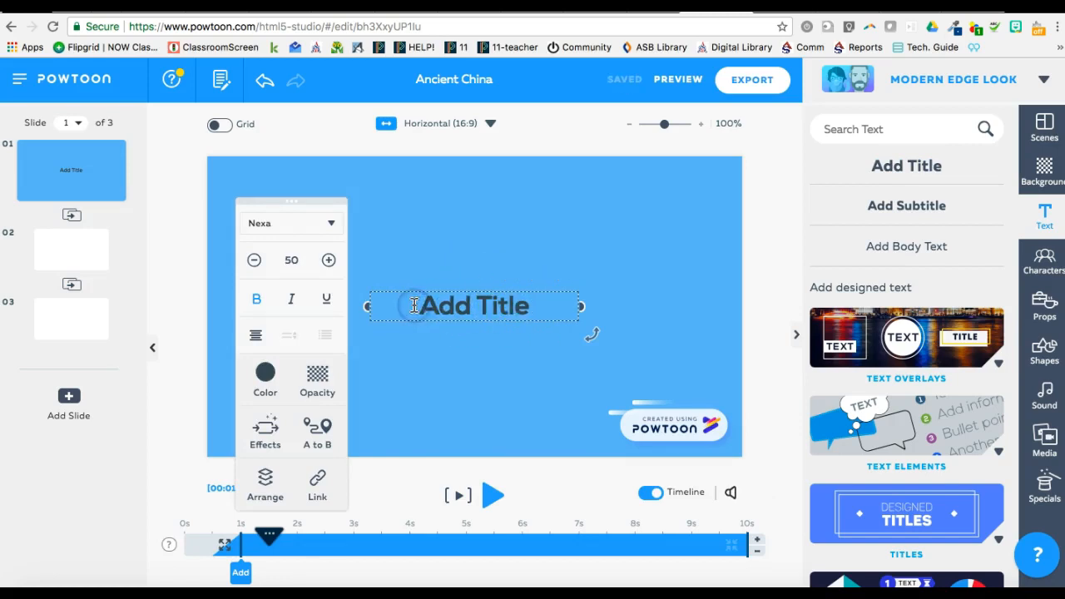
left_click(451, 296)
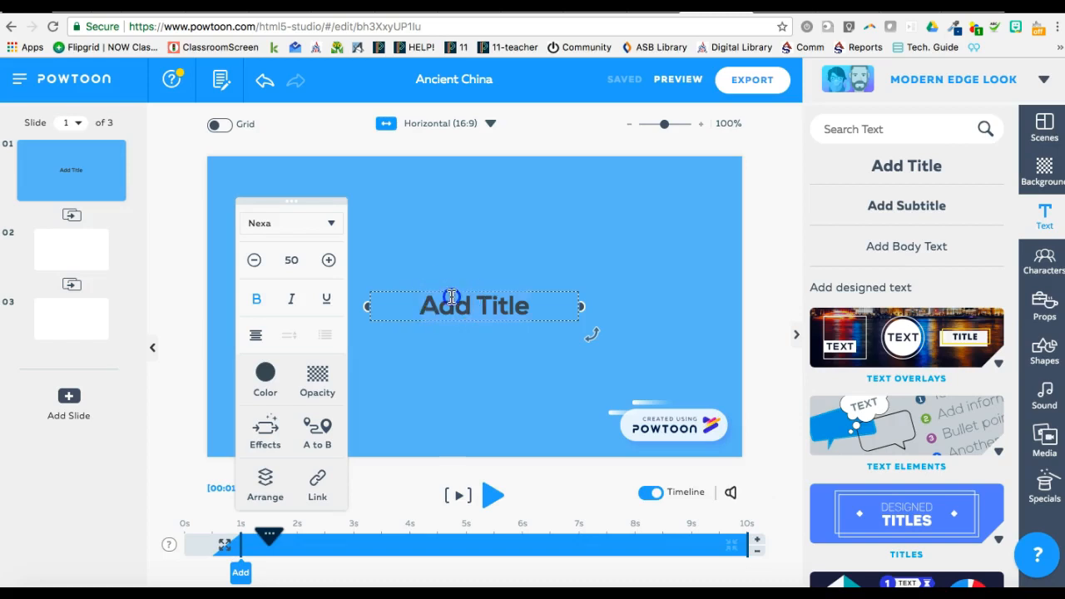
triple_click(451, 296)
type("How to Mak")
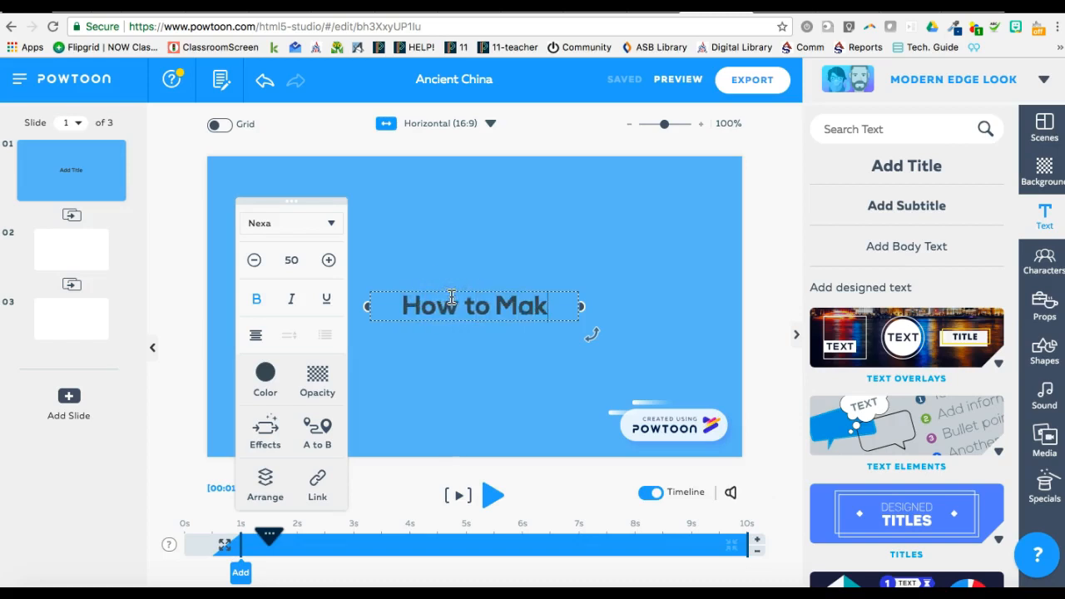
type("e a PowToon")
left_click(559, 222)
Move the title to the upper-left area of the slide and set its font size to 72.
left_click(506, 309)
left_click(479, 277)
left_click_drag(480, 277, 372, 206)
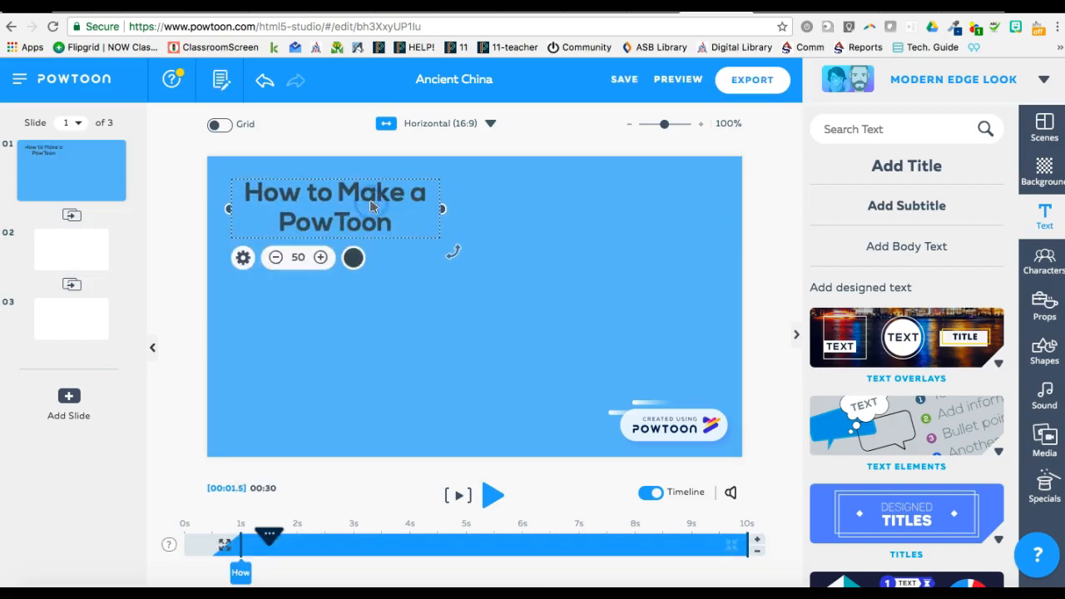
left_click(276, 258)
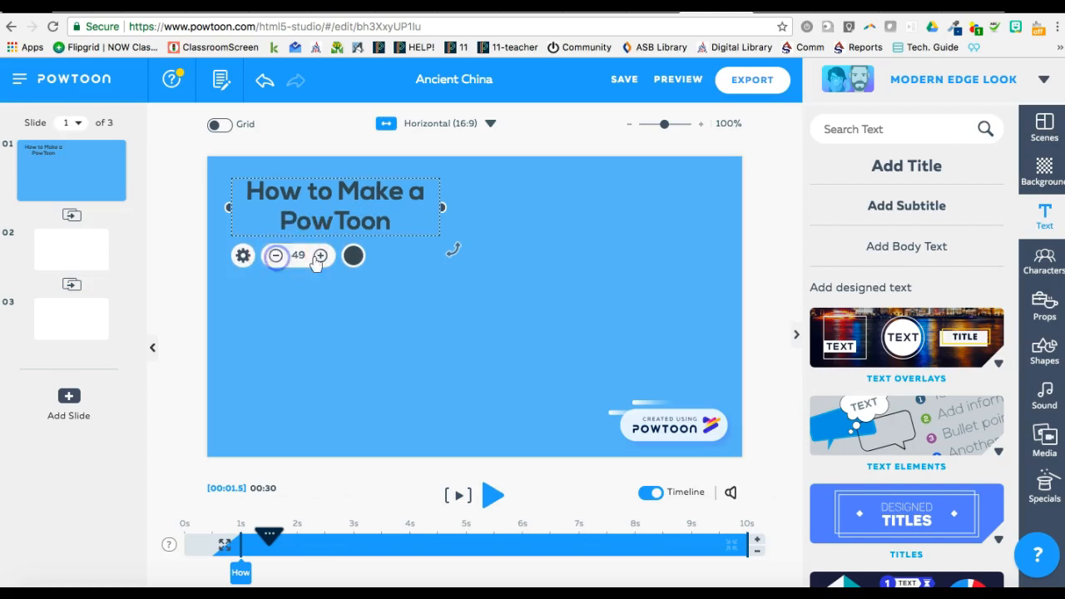
left_click(298, 256)
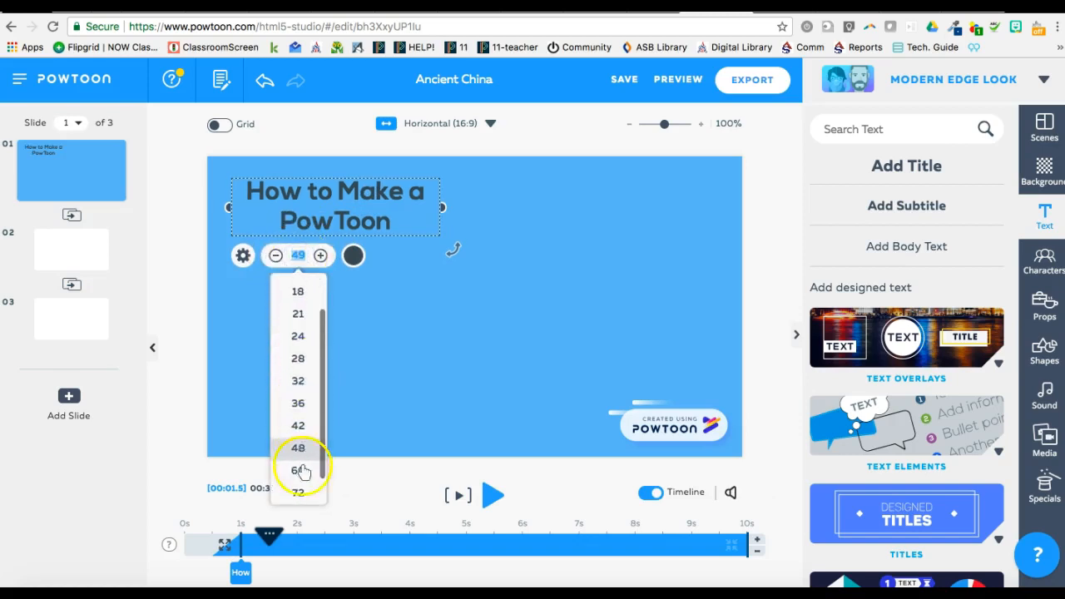
left_click(298, 493)
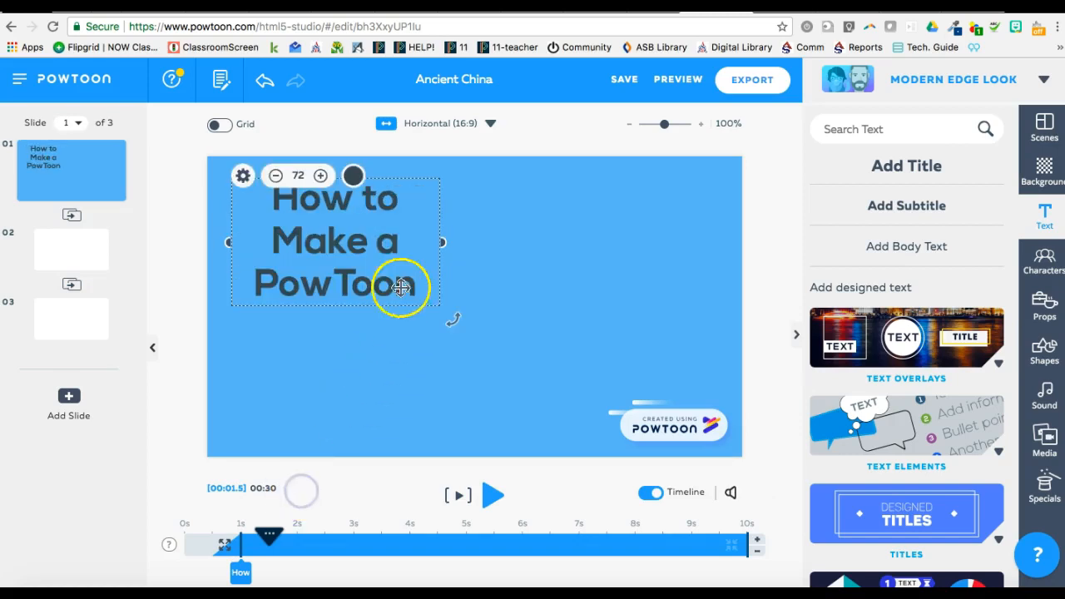
Apply the Write enter effect to the "How to Make a PowToon" title.
left_click(354, 176)
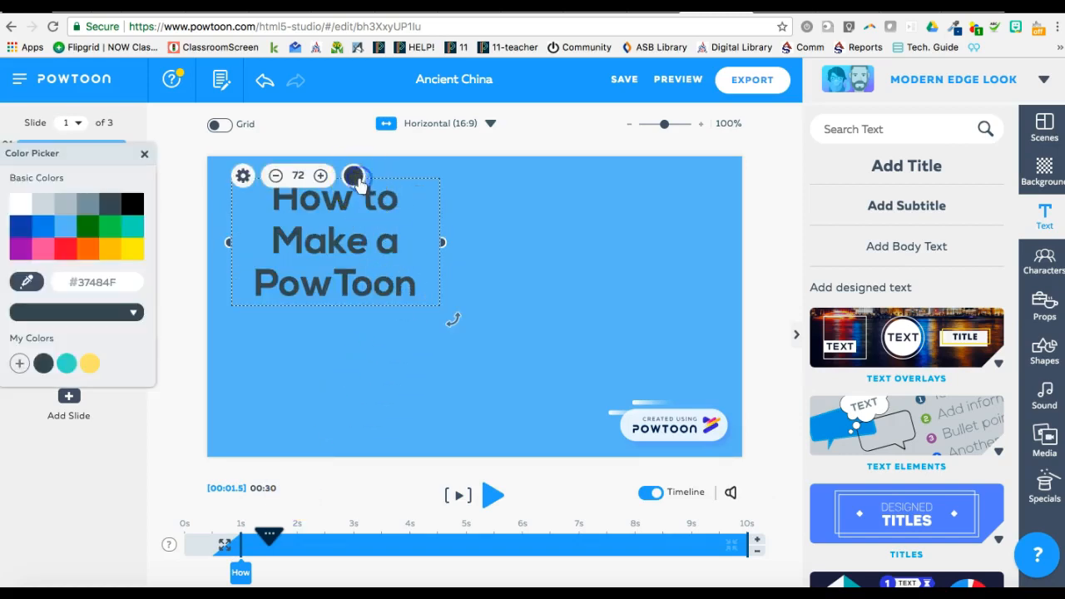
left_click(241, 178)
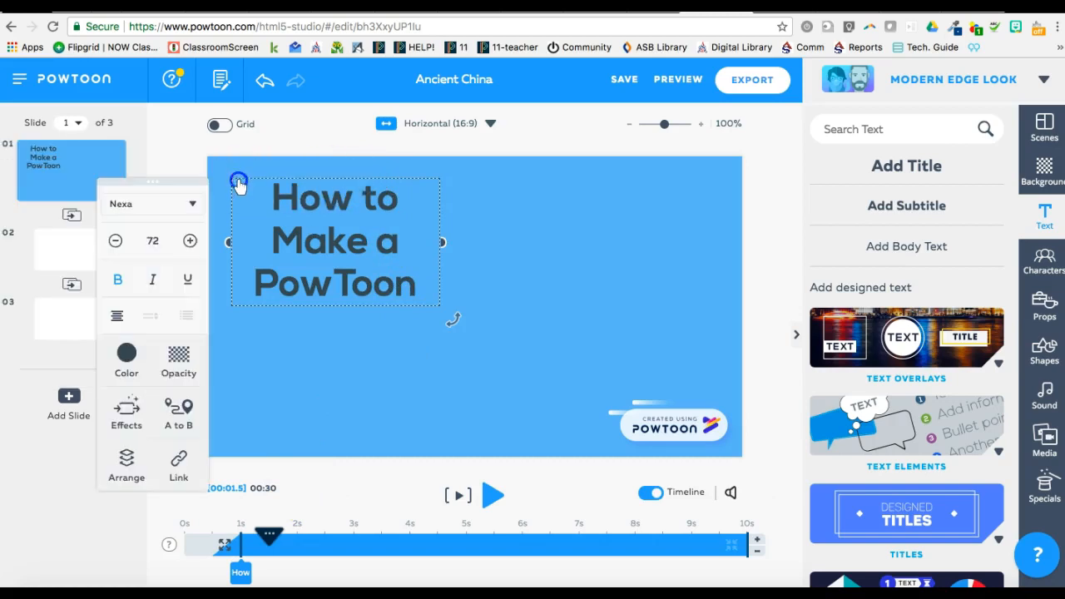
left_click(126, 413)
left_click(183, 268)
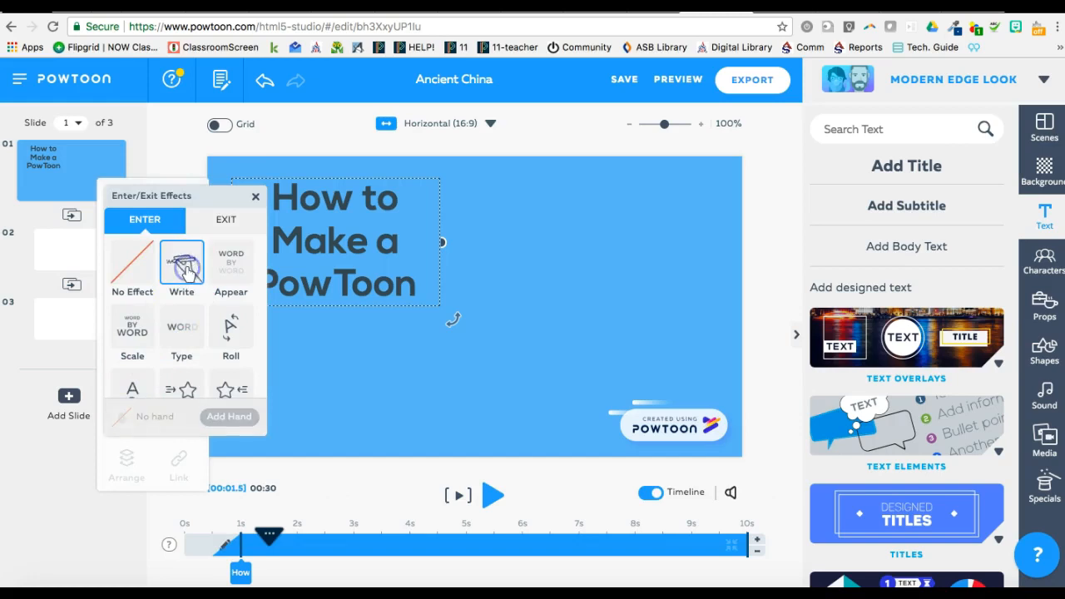
left_click(468, 275)
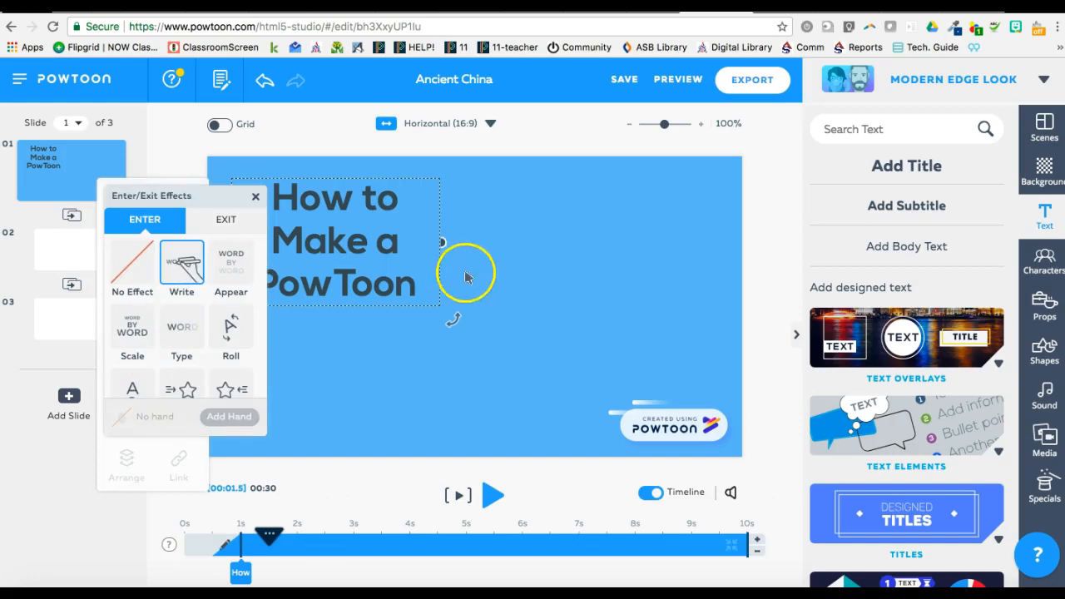
left_click(368, 254)
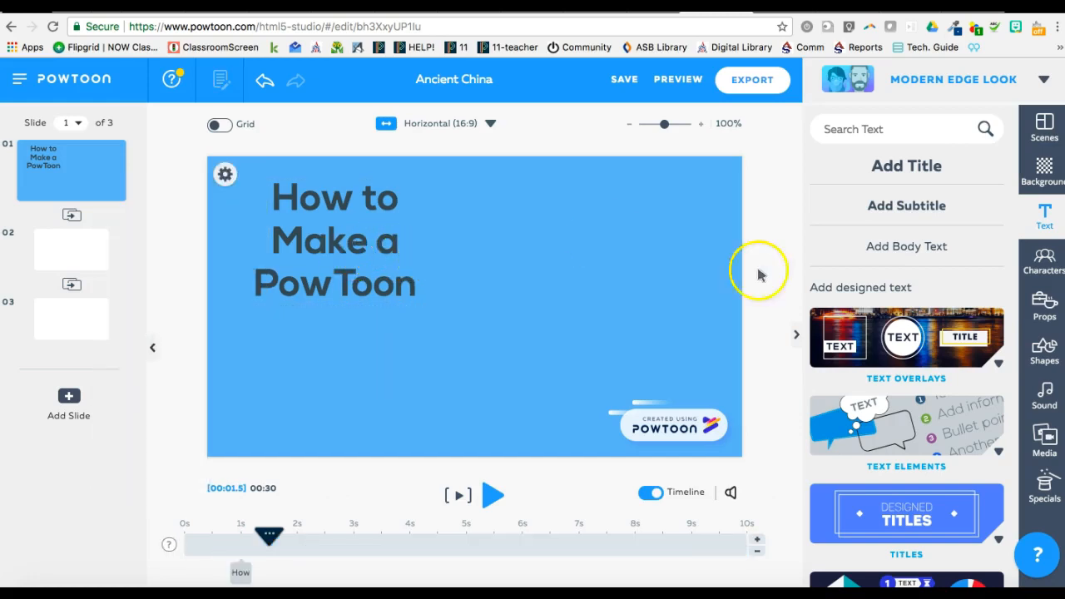
Add body text to slide 1 and replace its placeholder with the "Terrifying predators" paragraph copied from the Survival document in Google Docs.
left_click(898, 248)
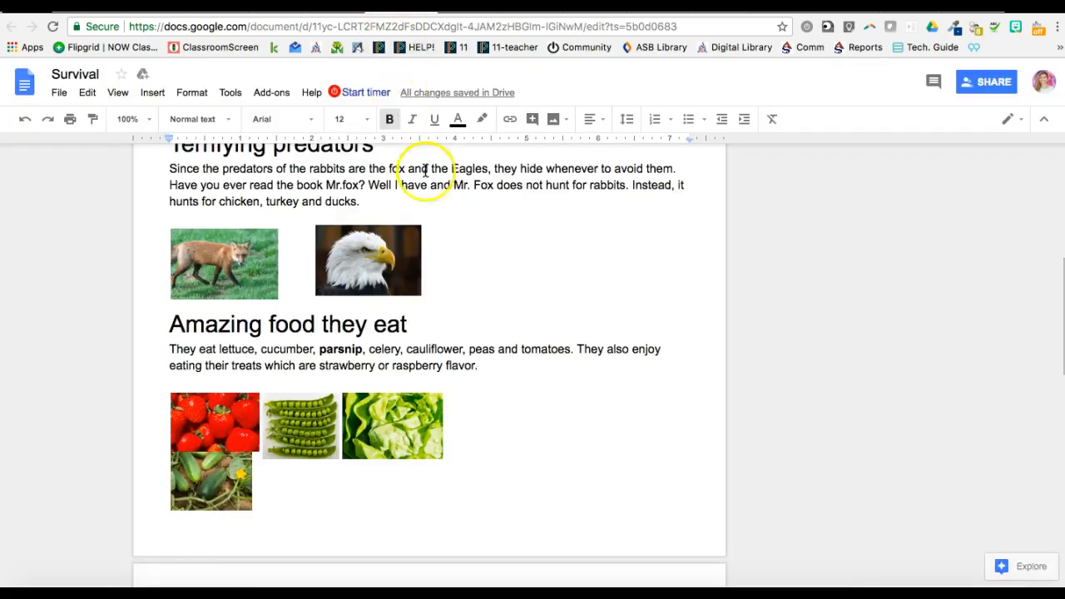
scroll(429, 179, "up", 1)
left_click_drag(389, 244, 166, 221)
key("ctrl+c")
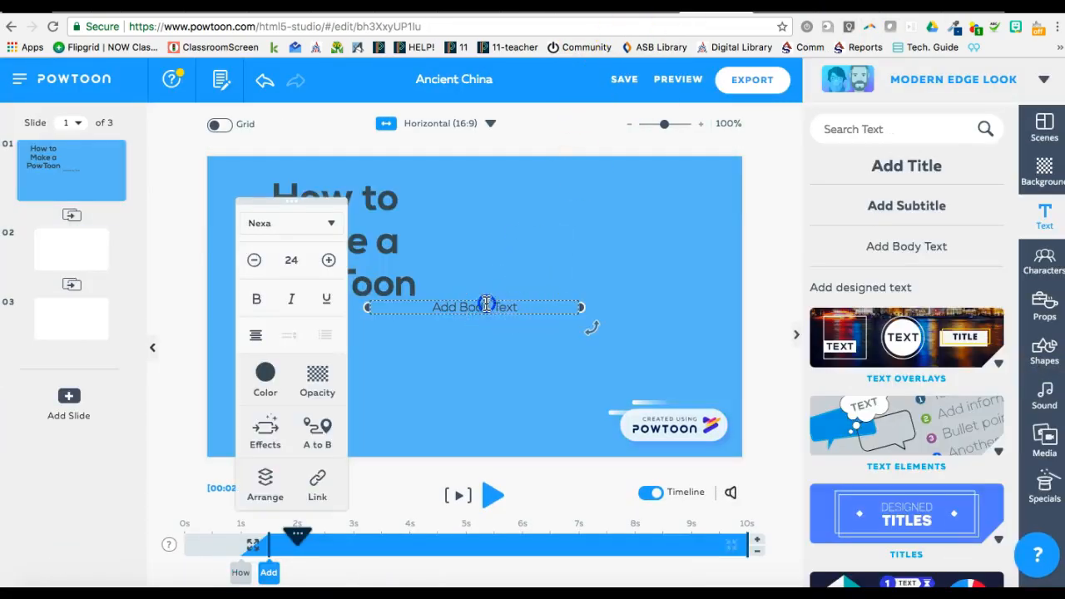
left_click(434, 307)
key("ctrl+v")
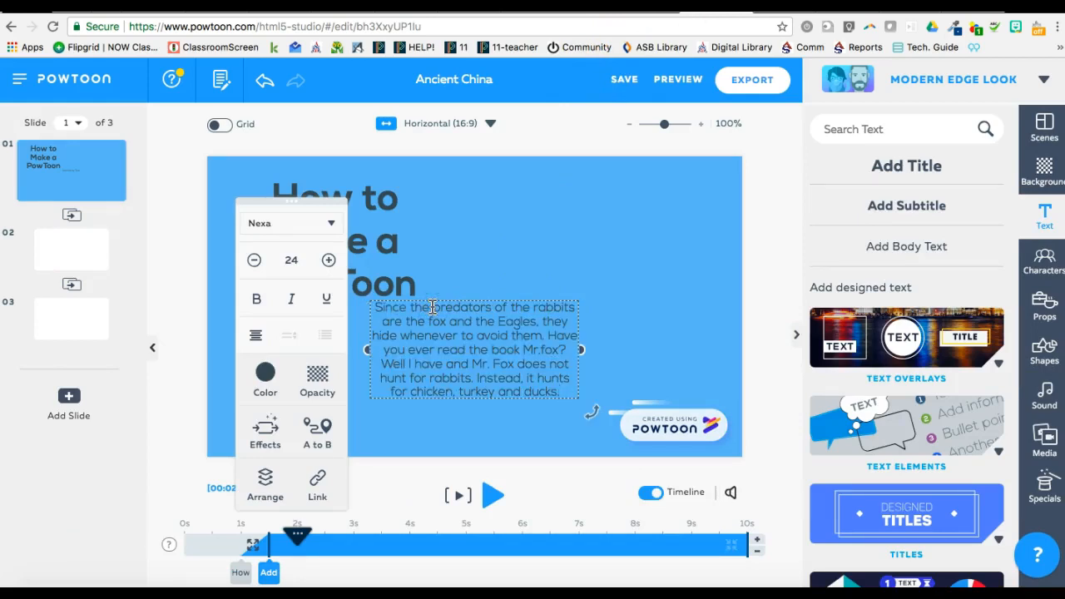
Left-align the predators paragraph and move it below the title on the left side of the slide.
left_click(256, 339)
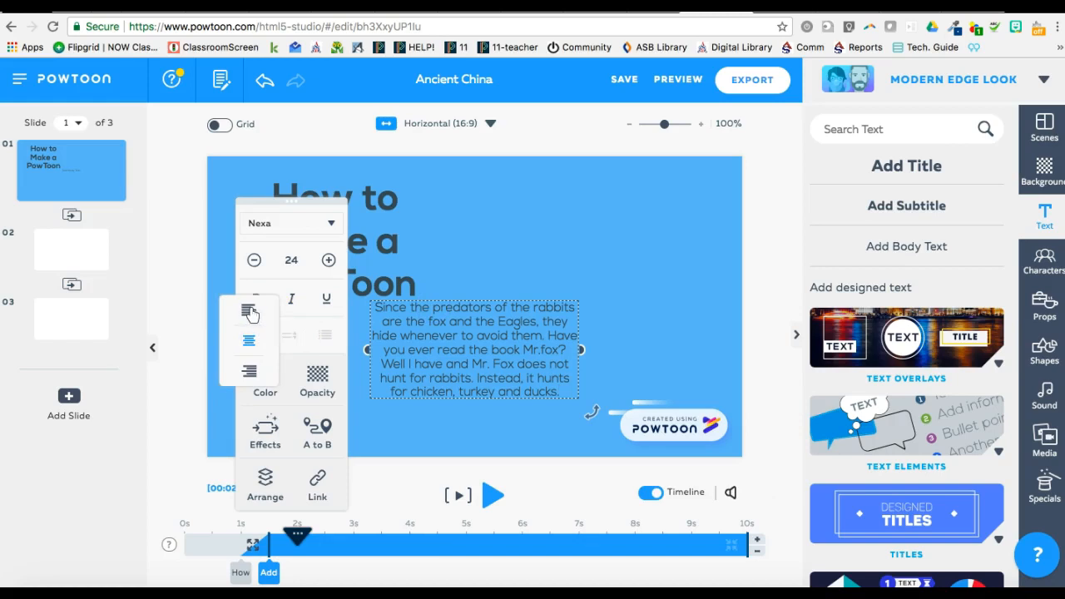
left_click(250, 314)
left_click(493, 264)
left_click_drag(471, 356, 353, 379)
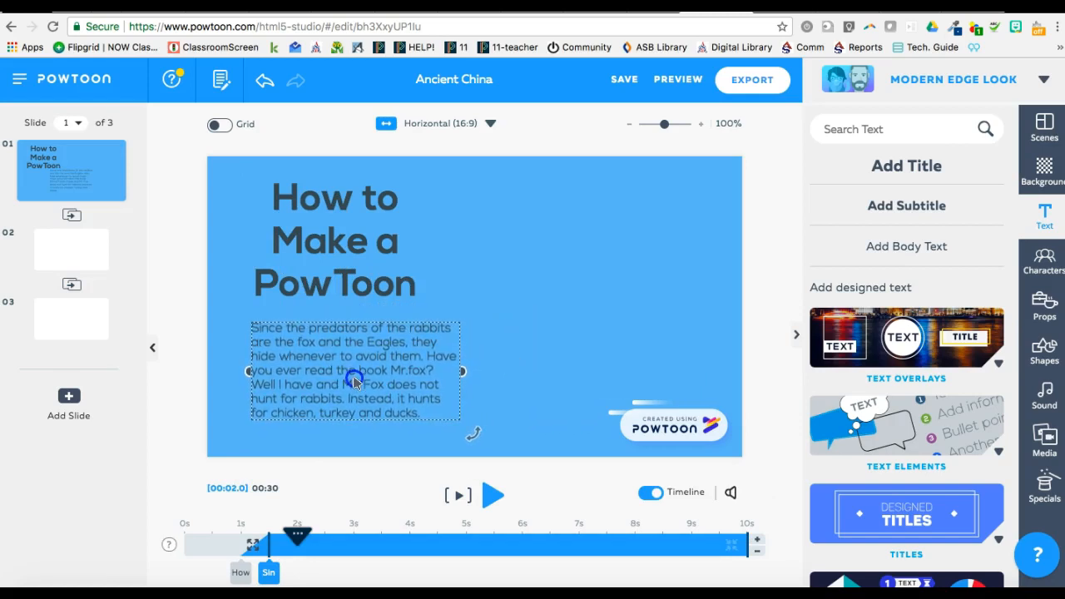
Widen the title's text box so it wraps onto two lines, and move the paragraph up beneath it.
left_click(356, 240)
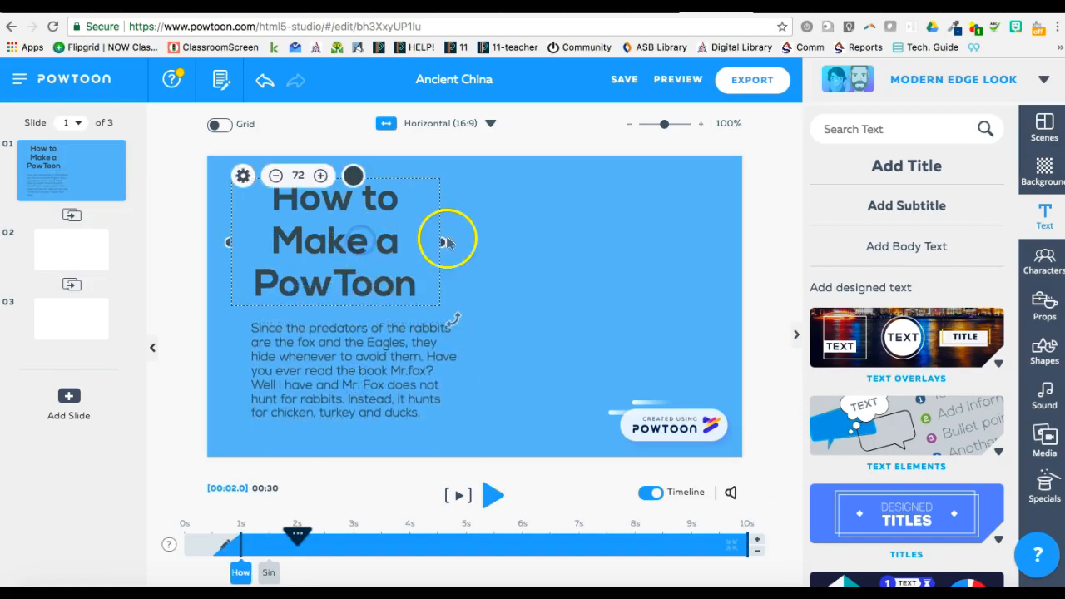
left_click_drag(479, 240, 637, 242)
left_click(351, 348)
left_click_drag(351, 347, 348, 346)
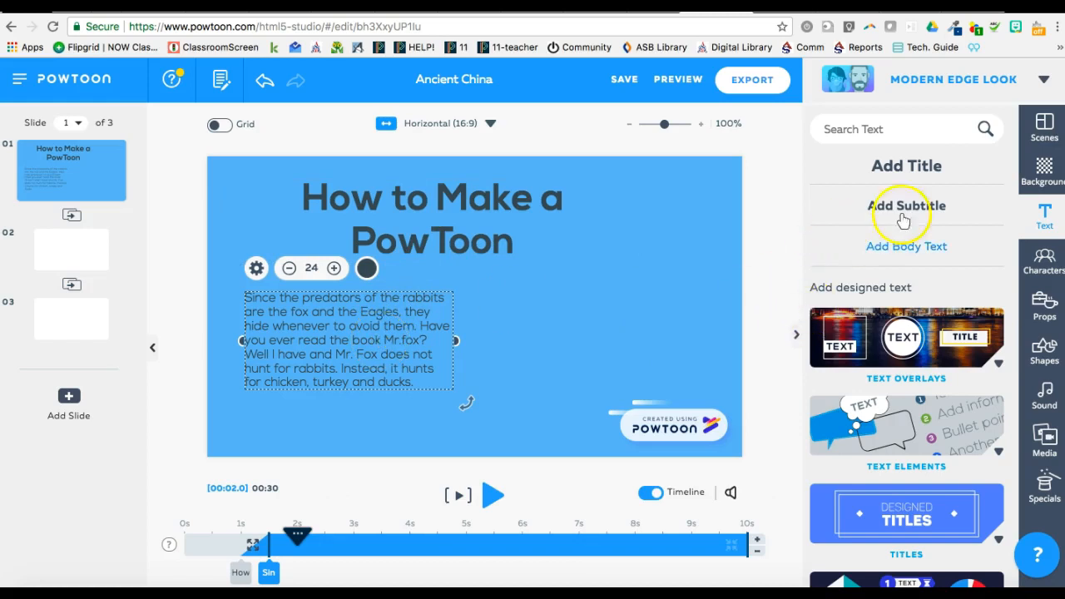
Search the media library for "rabbit".
left_click(1045, 431)
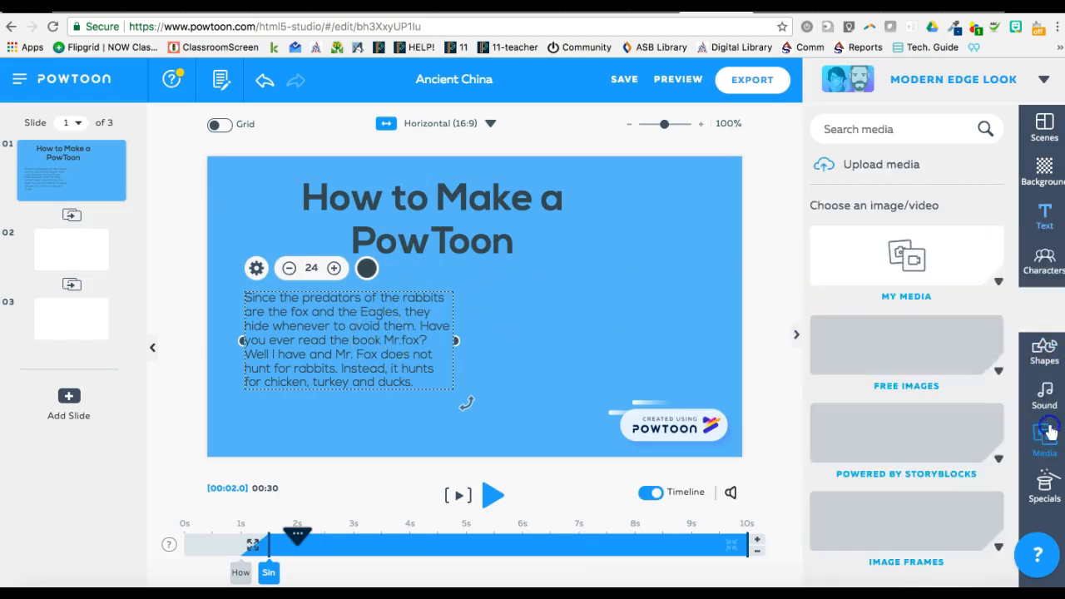
left_click(927, 129)
type("rabbit")
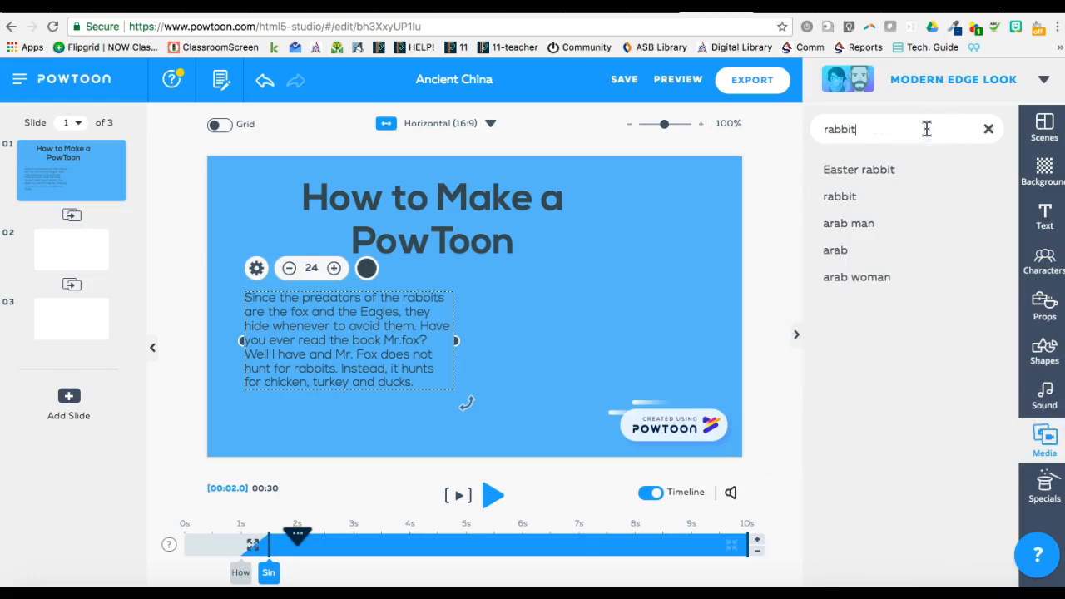
key("Return")
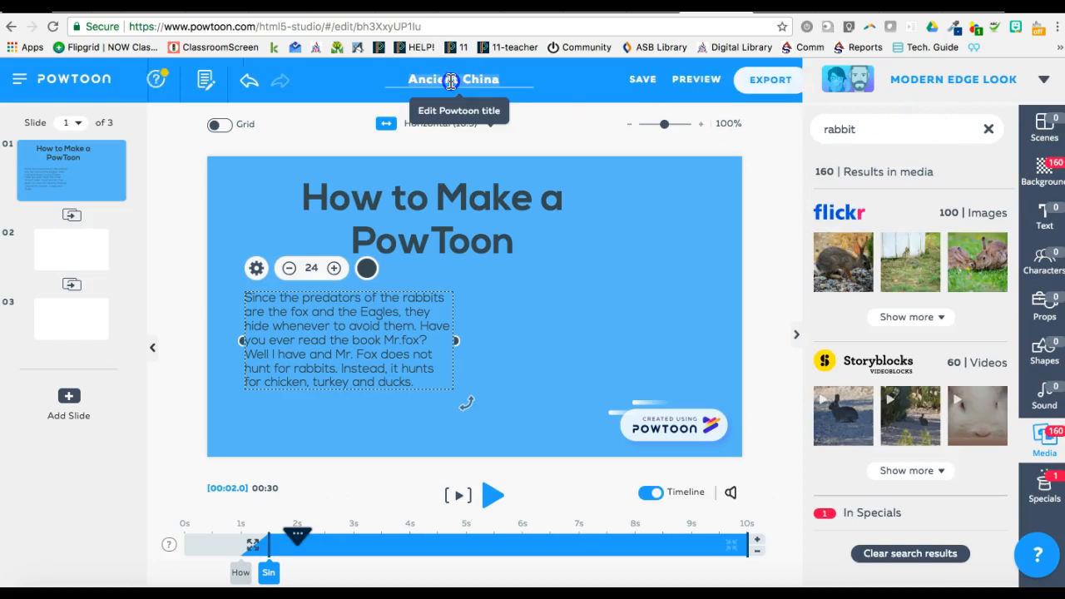
Rename the Powtoon as "Rabbits".
left_click(450, 79)
type("Rabbits")
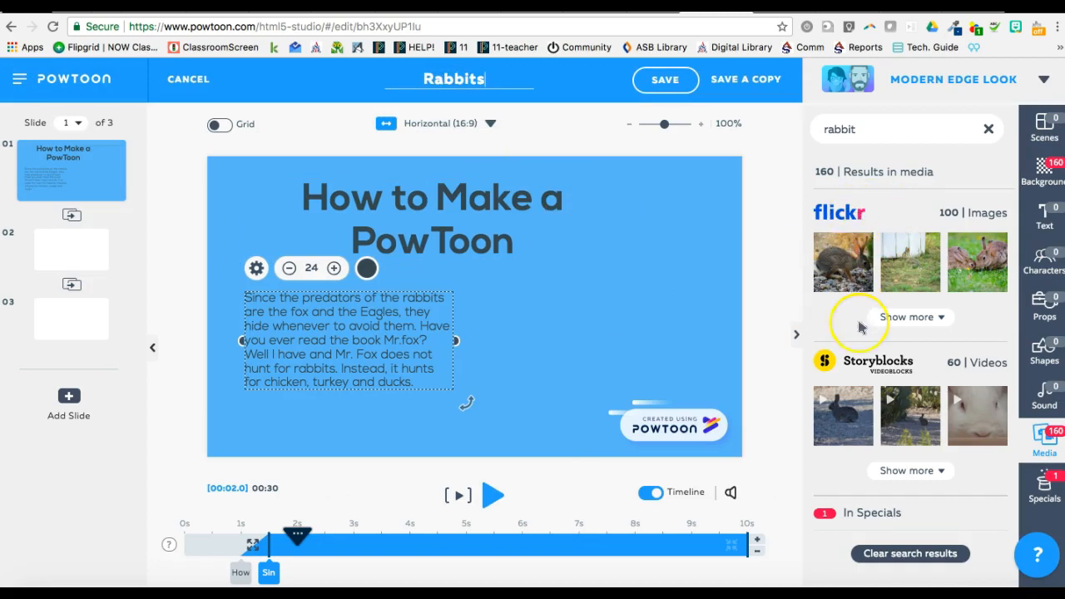
Add the first Flickr rabbit photo to slide 1, shrink it and place it beside the predators paragraph.
scroll(861, 327, "down", 1)
scroll(861, 327, "up", 1)
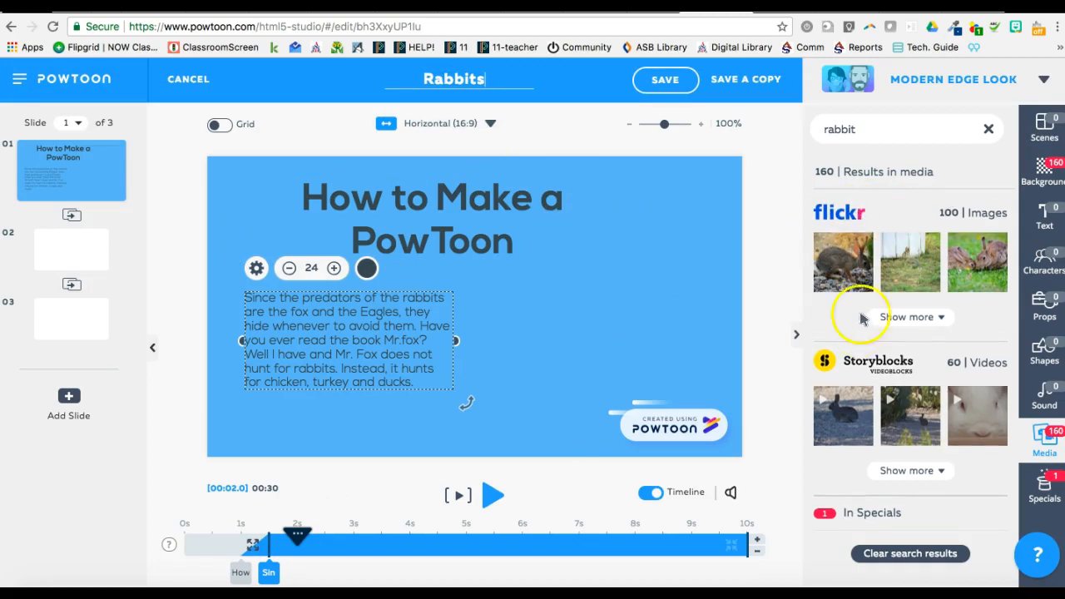
left_click(853, 259)
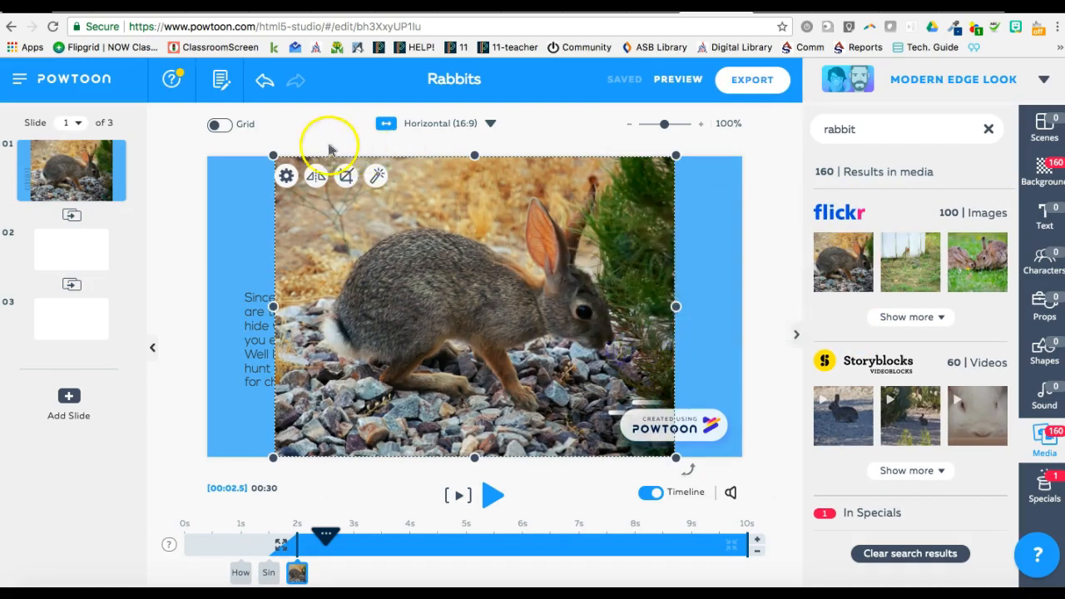
left_click_drag(274, 156, 471, 282)
left_click_drag(513, 347, 531, 329)
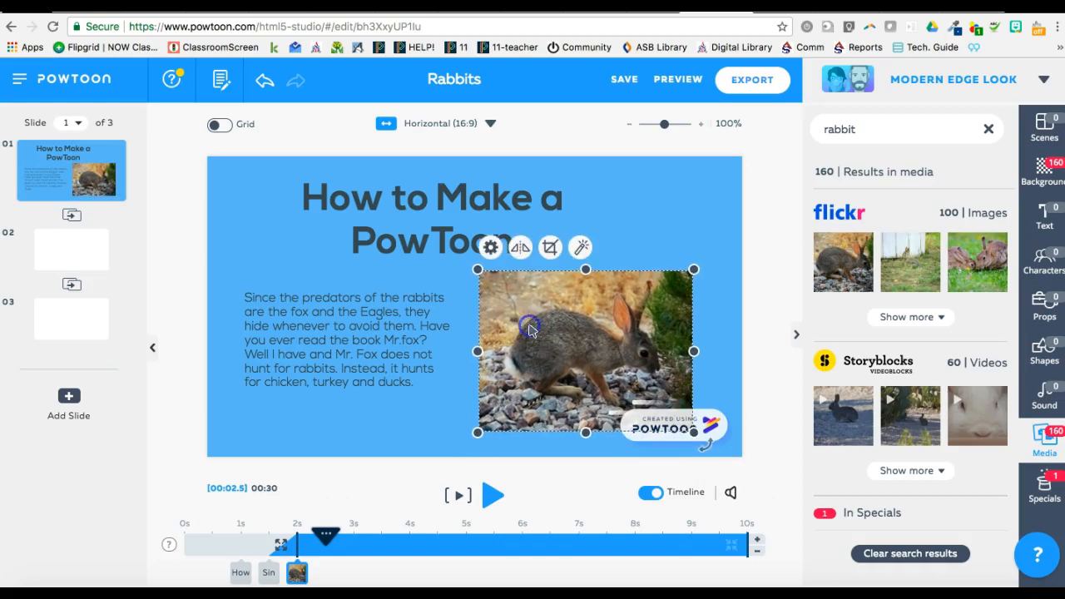
Search Google Images for "rabbit" in a new browser tab.
key("ctrl+t")
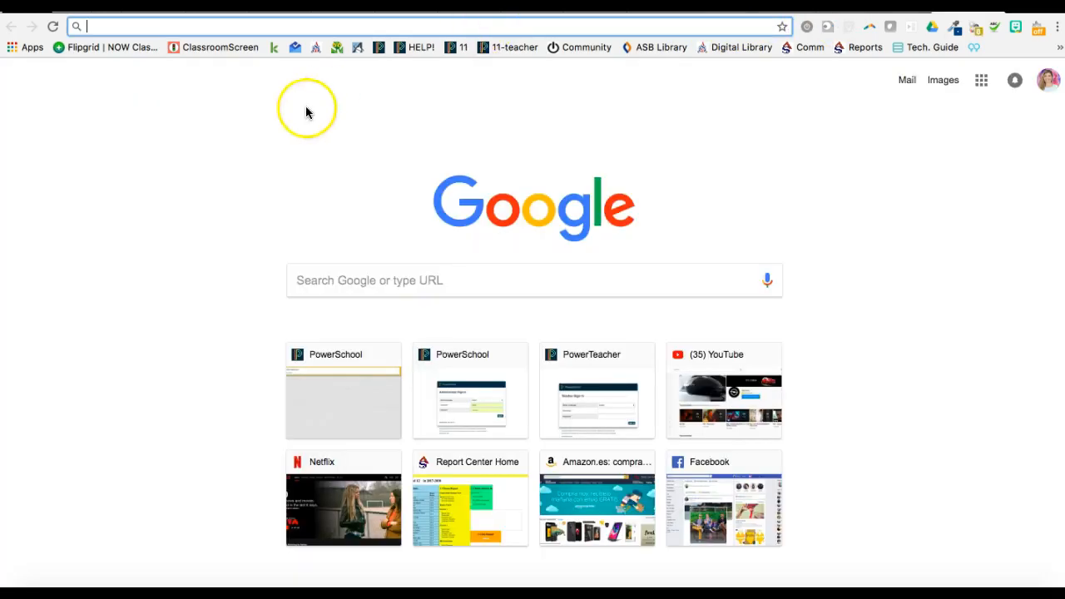
left_click(337, 276)
type("rabbit")
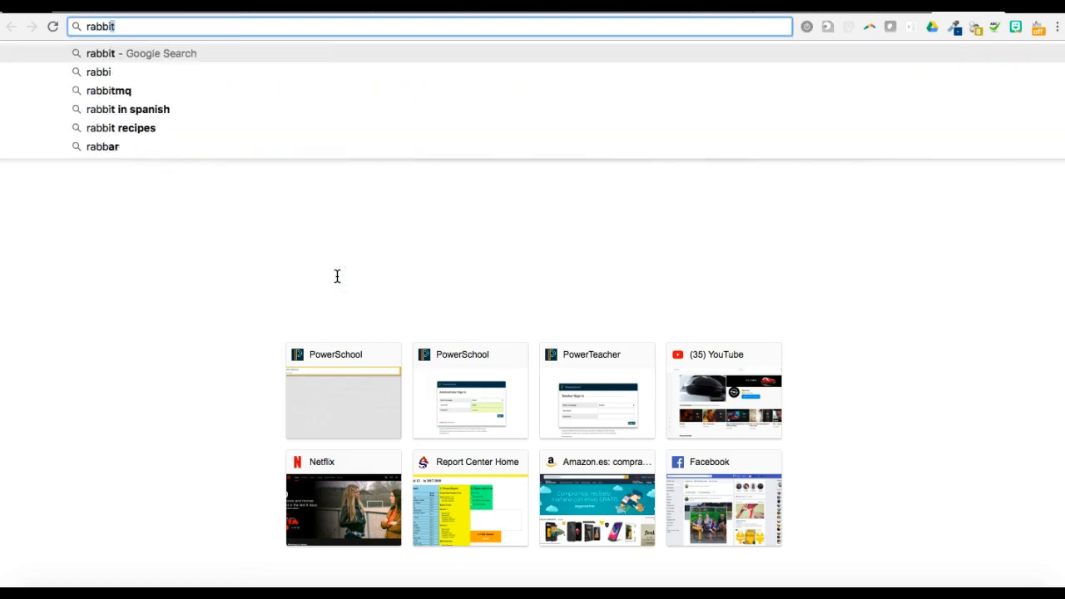
key("Return")
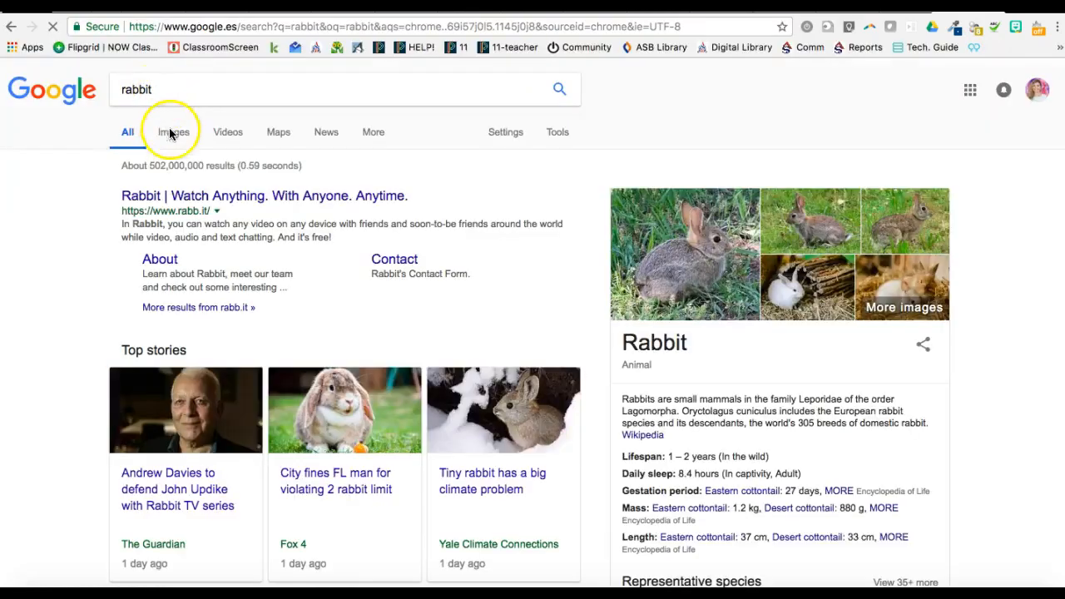
left_click(172, 130)
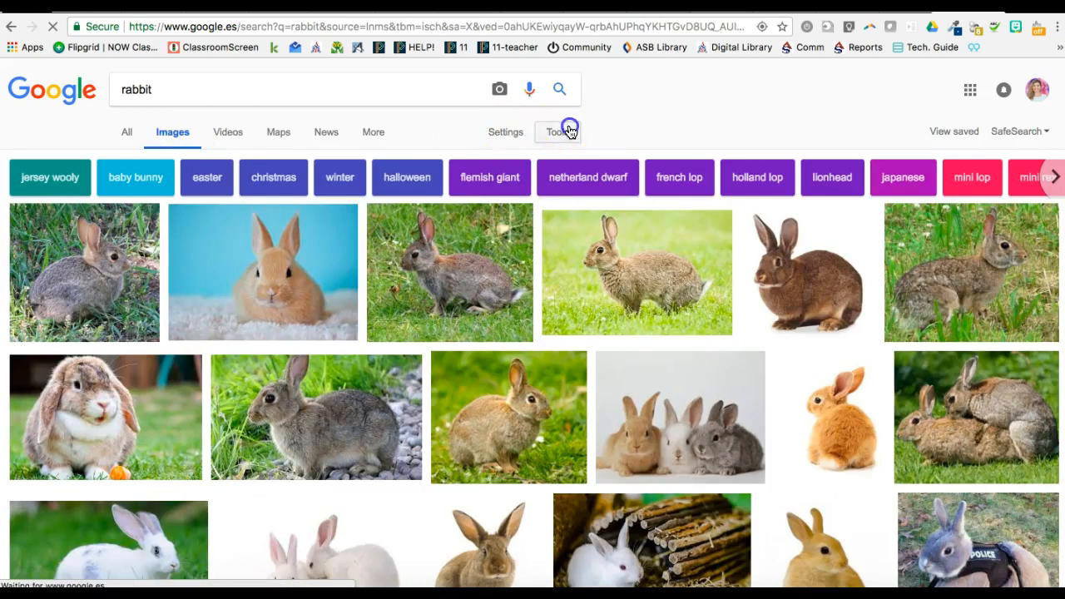
Filter the image results by usage rights to "Labeled for noncommercial reuse".
left_click(562, 131)
left_click(292, 159)
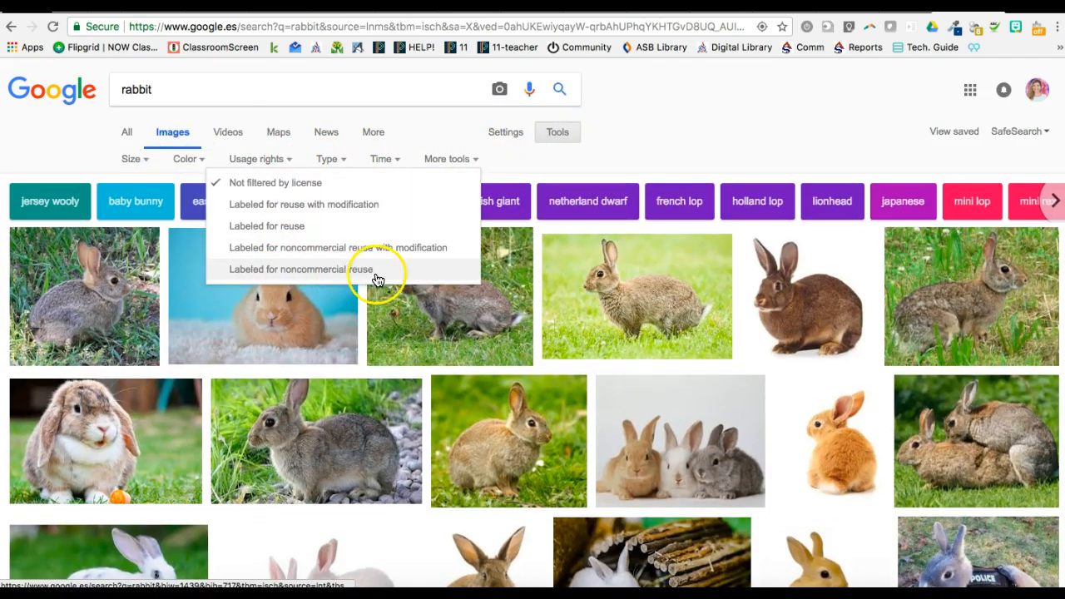
left_click(378, 273)
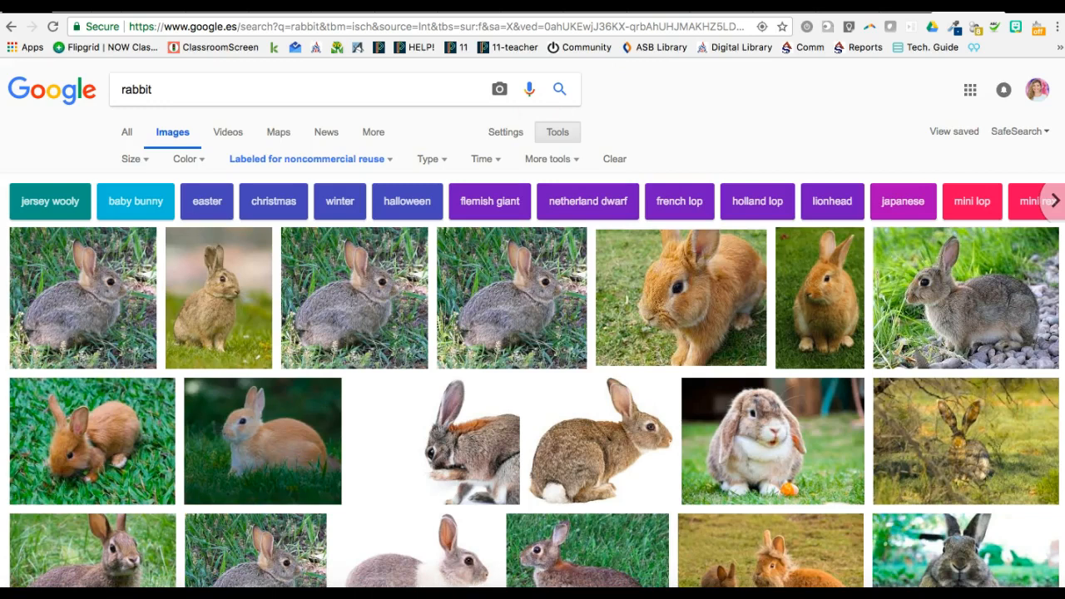
Save the picture of the light-brown rabbit on the dark green background to the computer under its default name.
right_click(271, 411)
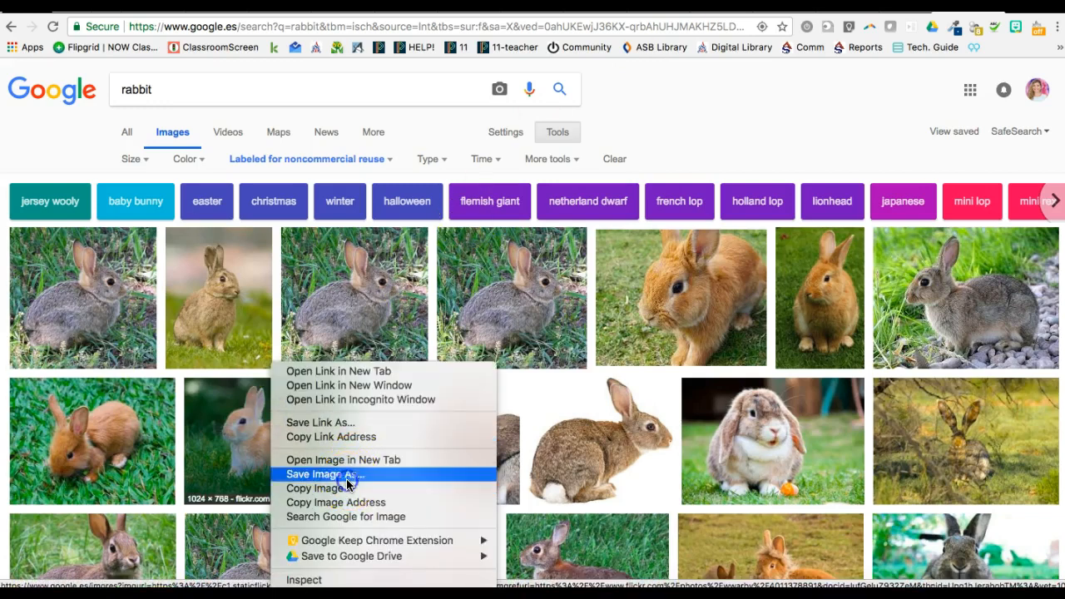
left_click(346, 478)
key("Return")
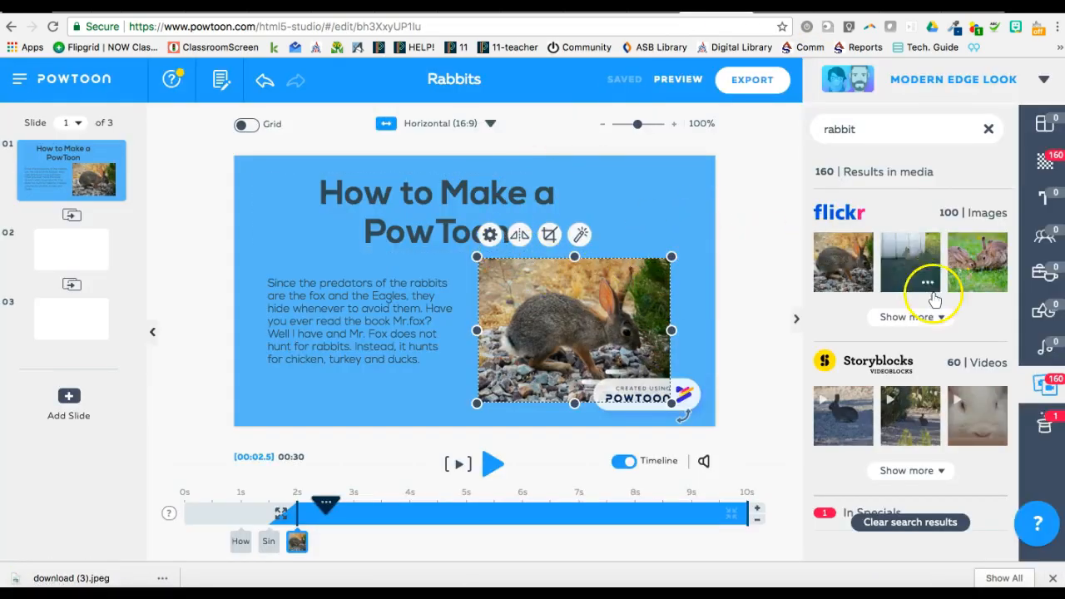
Return to Powtoon and upload the downloaded rabbit picture, download (3).jpeg, onto slide 1.
left_click(1043, 385)
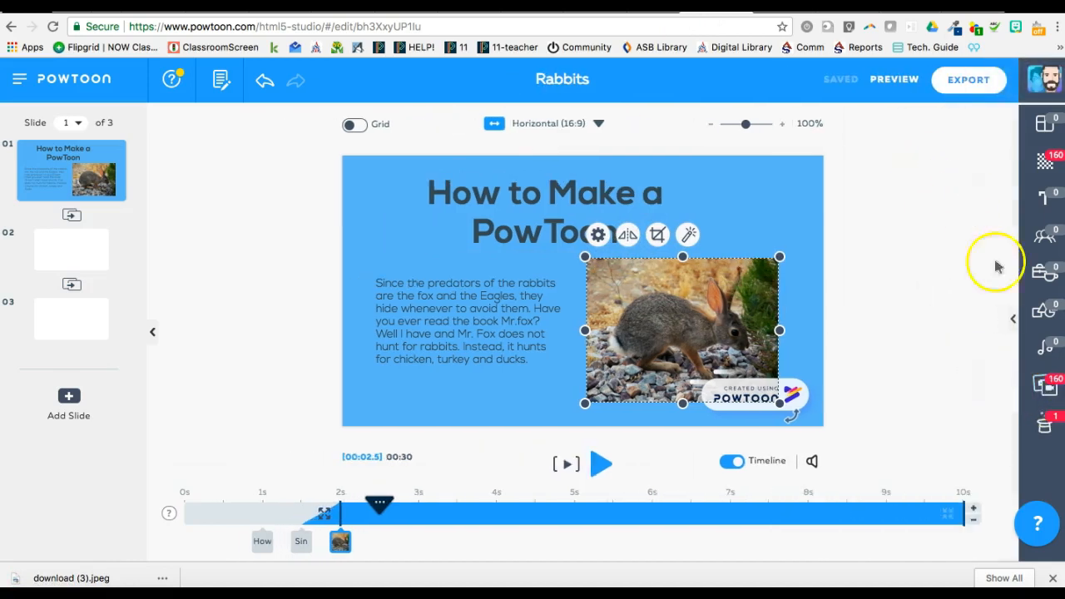
left_click(1045, 384)
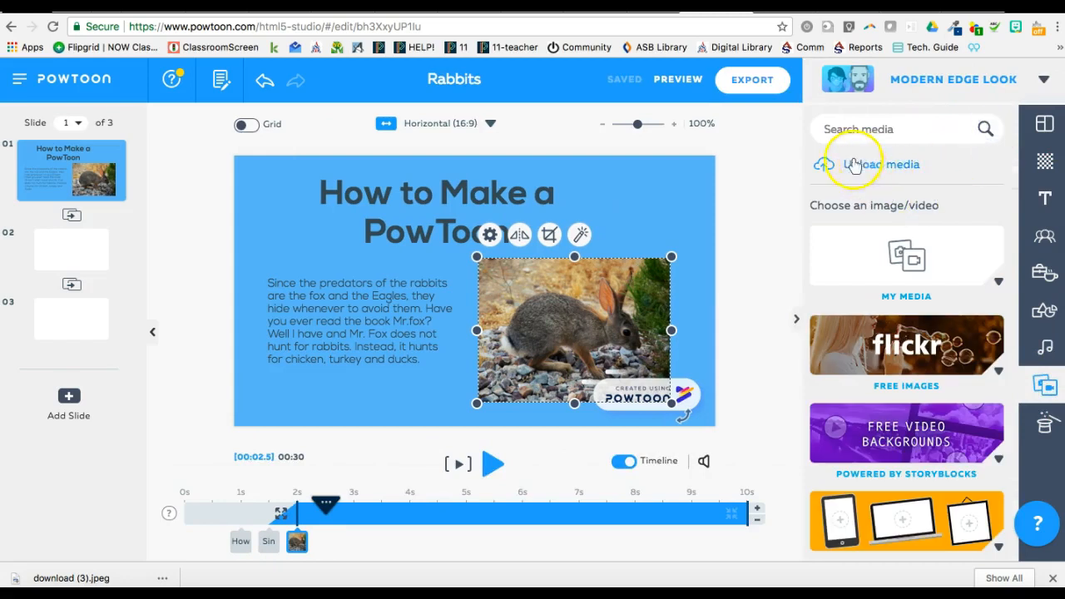
left_click(822, 171)
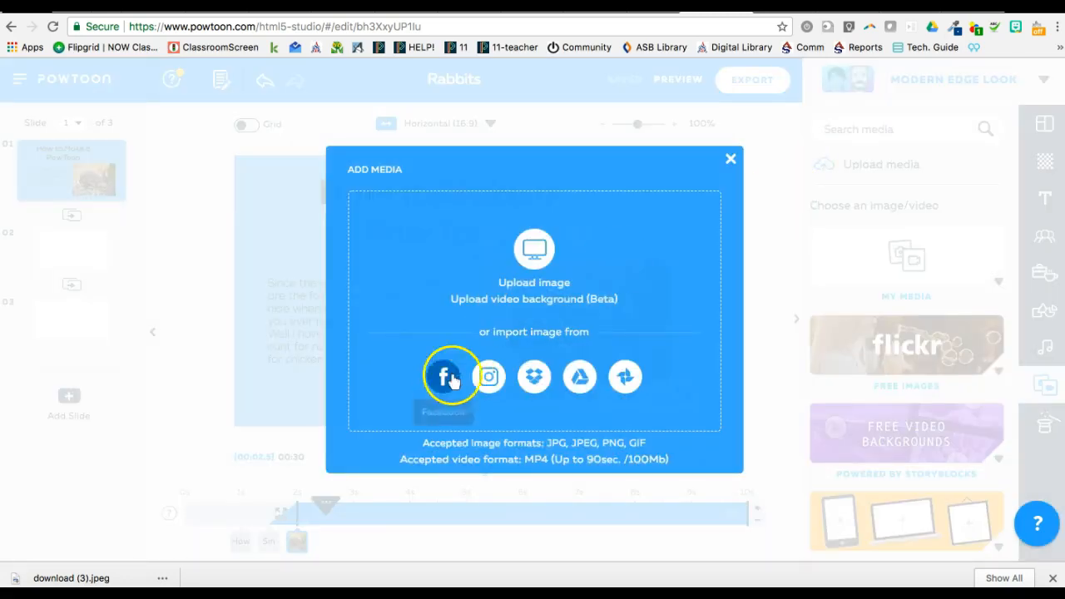
left_click(950, 587)
left_click_drag(950, 507, 559, 283)
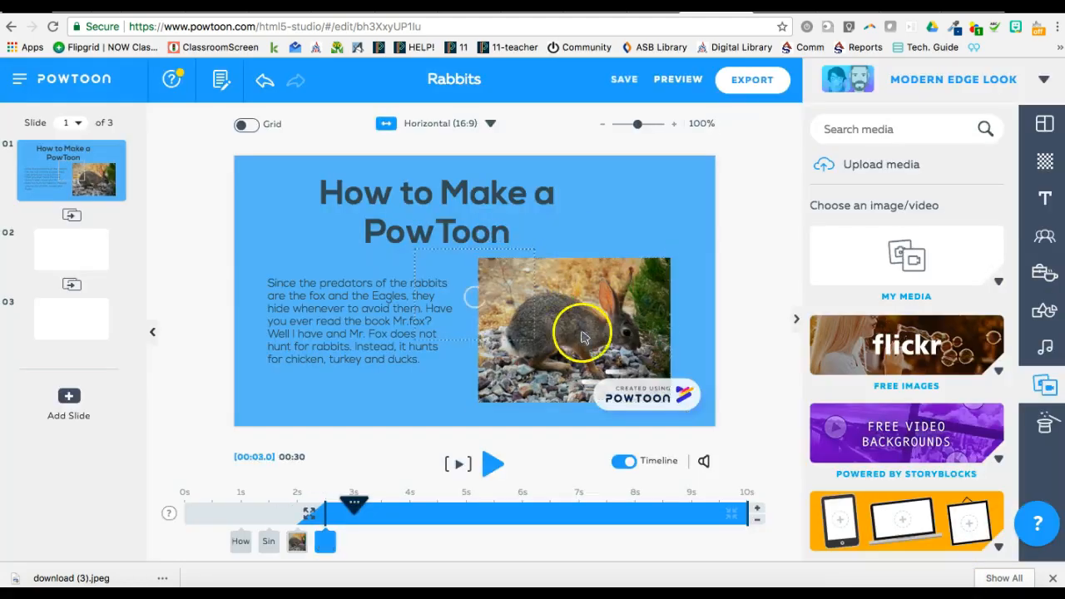
Move the uploaded rabbit picture to the slide's upper-right corner, then cut it from slide 1 and paste it onto slide 2.
left_click_drag(489, 288, 647, 223)
key("Delete")
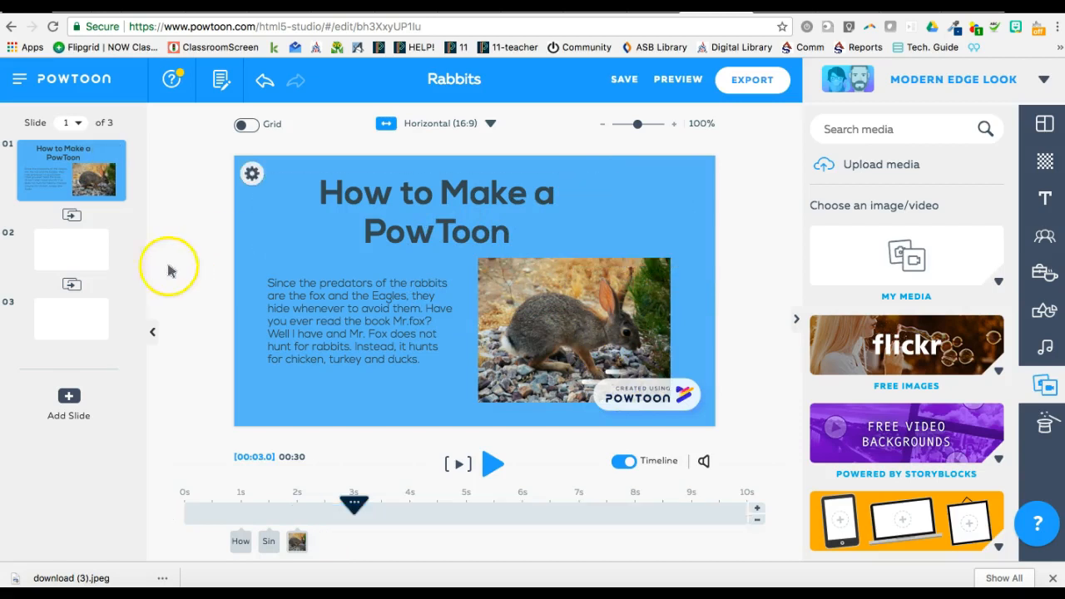
left_click(72, 245)
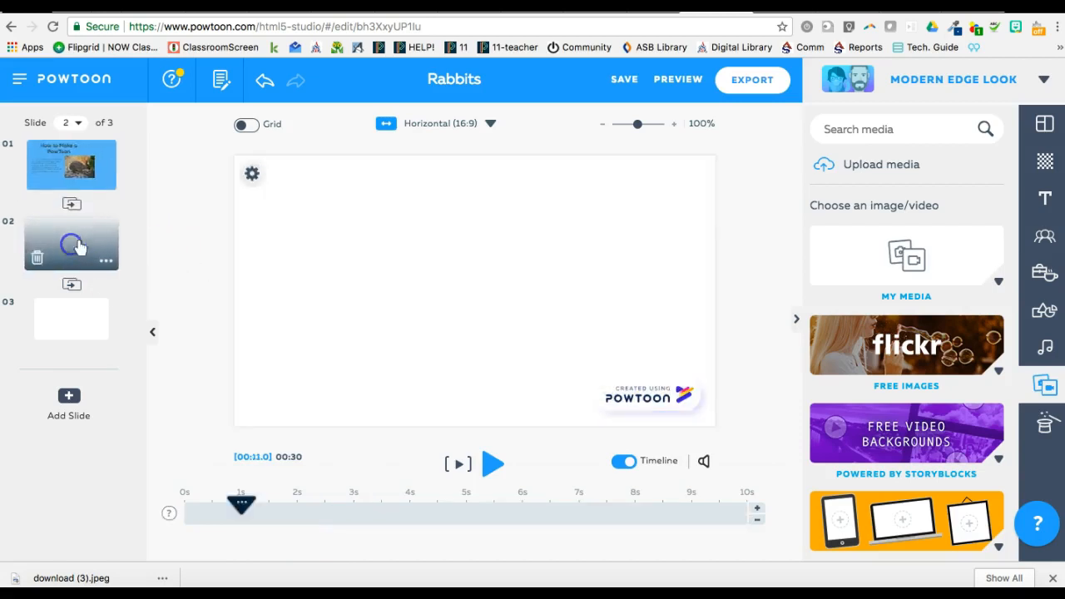
key("super+v")
left_click(607, 243)
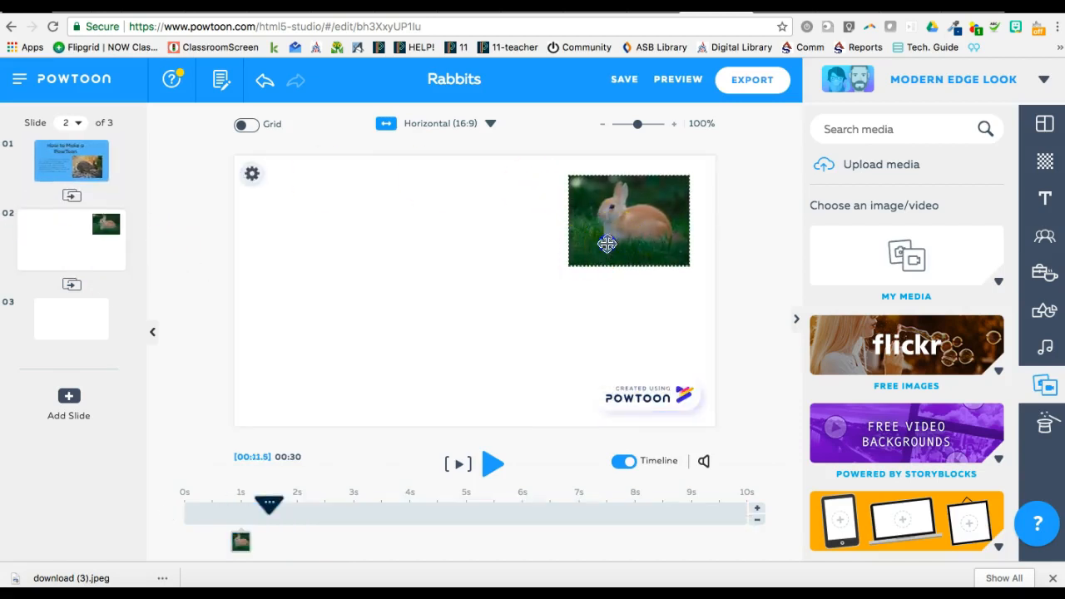
Go back to slide 1 and shift the title slightly right and the predators paragraph slightly up.
left_click(93, 167)
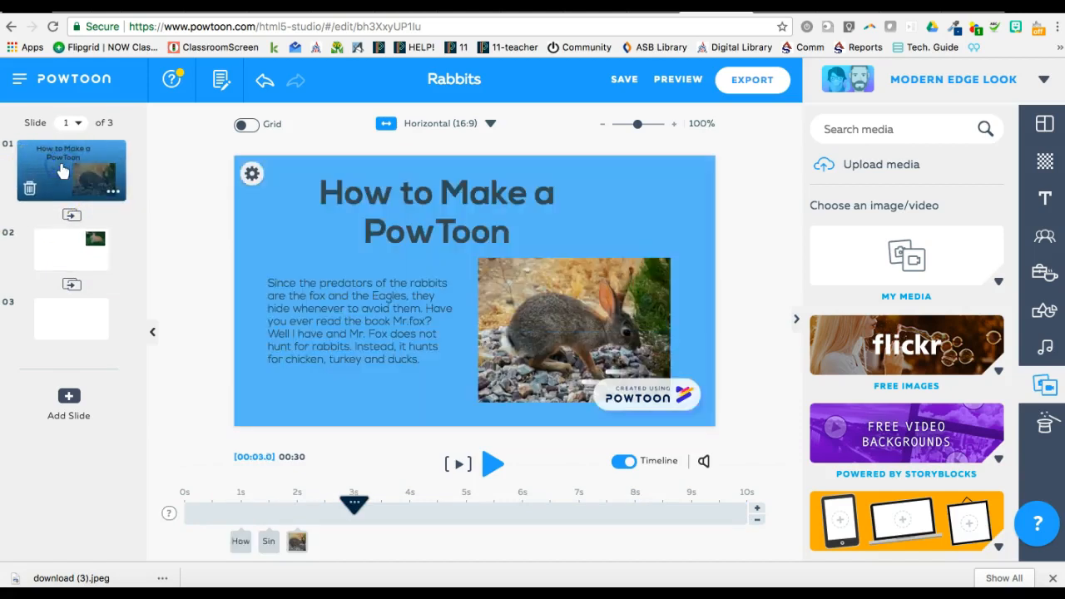
left_click_drag(429, 194, 447, 193)
left_click_drag(374, 285, 364, 304)
left_click(533, 310)
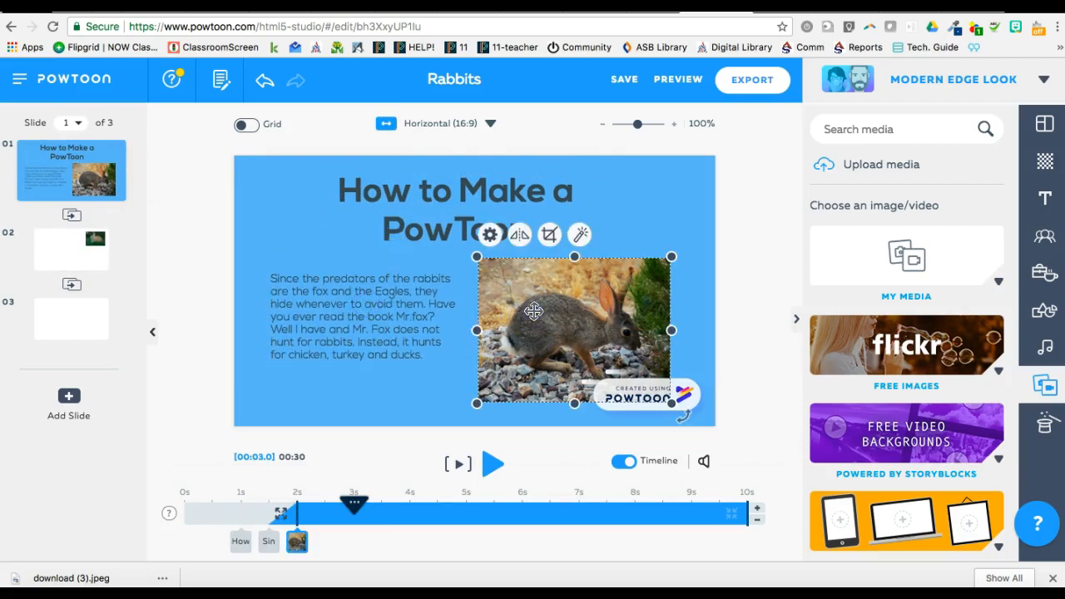
Delay the rabbit photo's entrance on slide 1 to 5 seconds and play the slide to check the timing.
left_click(454, 466)
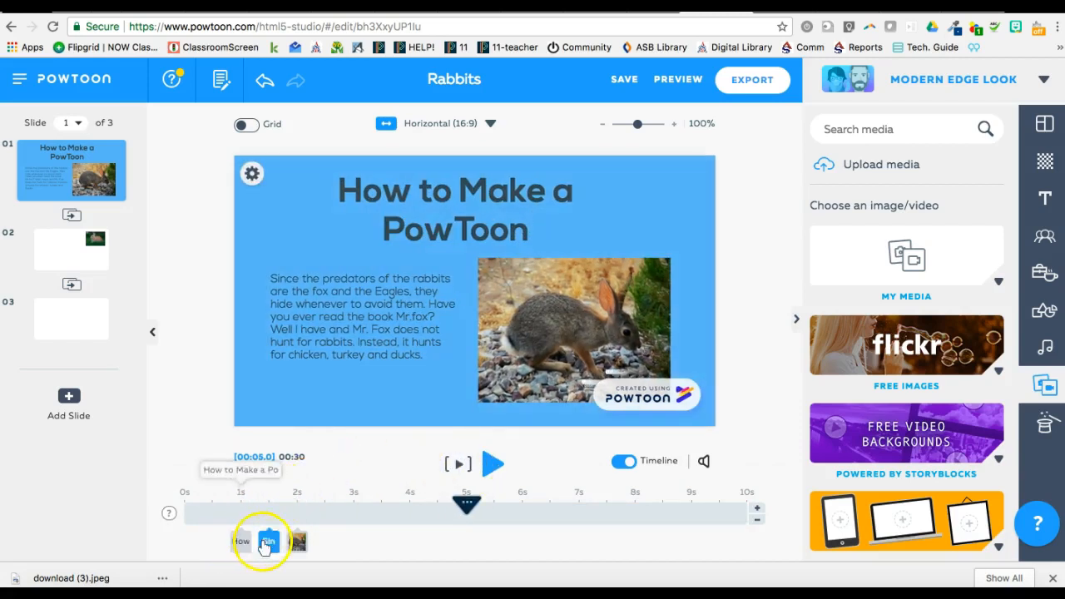
left_click_drag(295, 540, 391, 538)
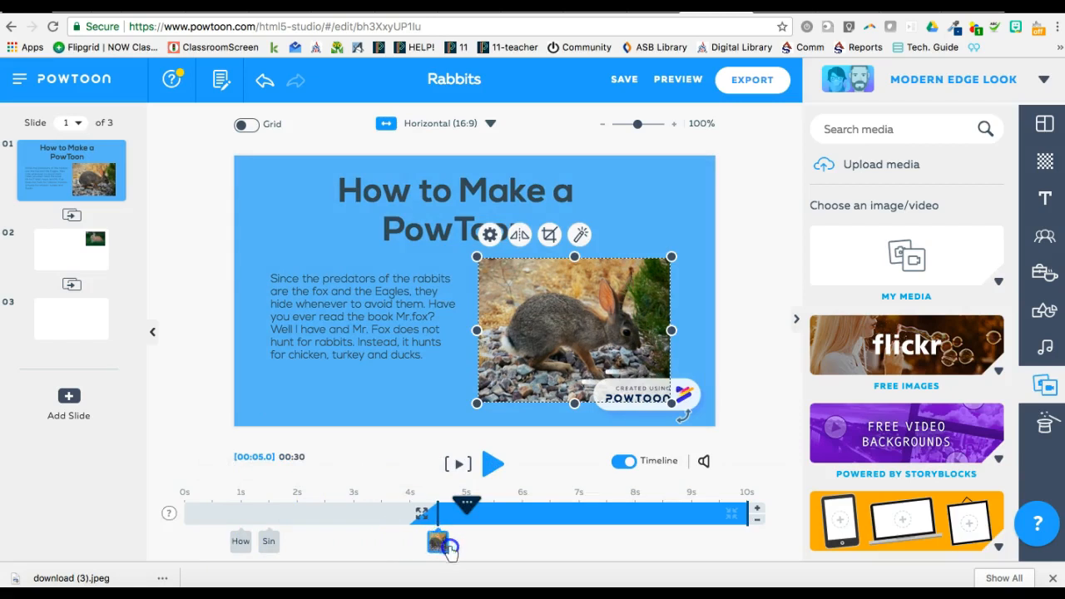
left_click(458, 469)
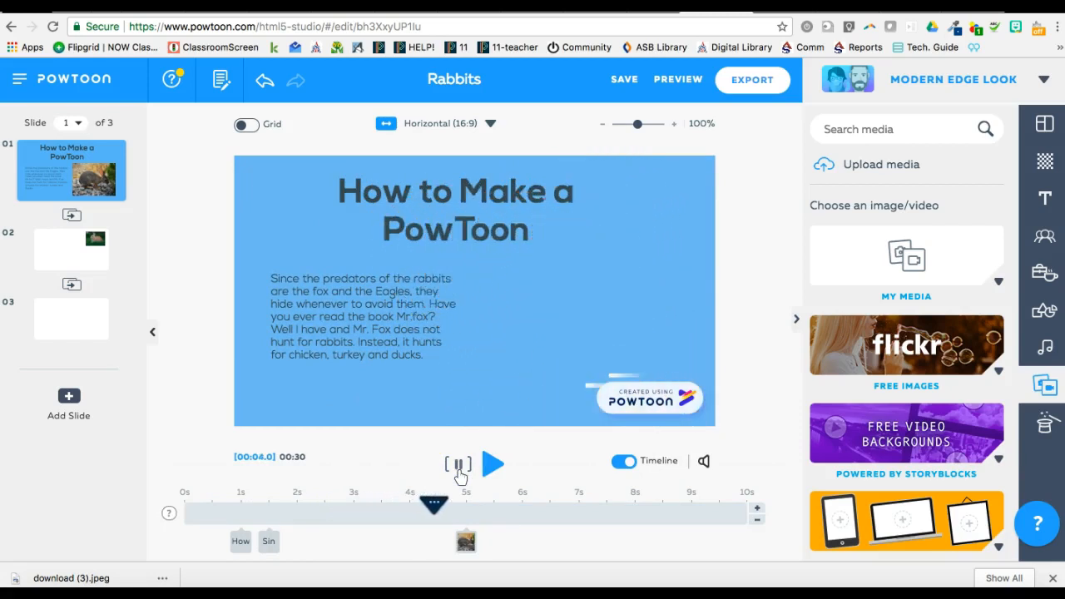
left_click(457, 471)
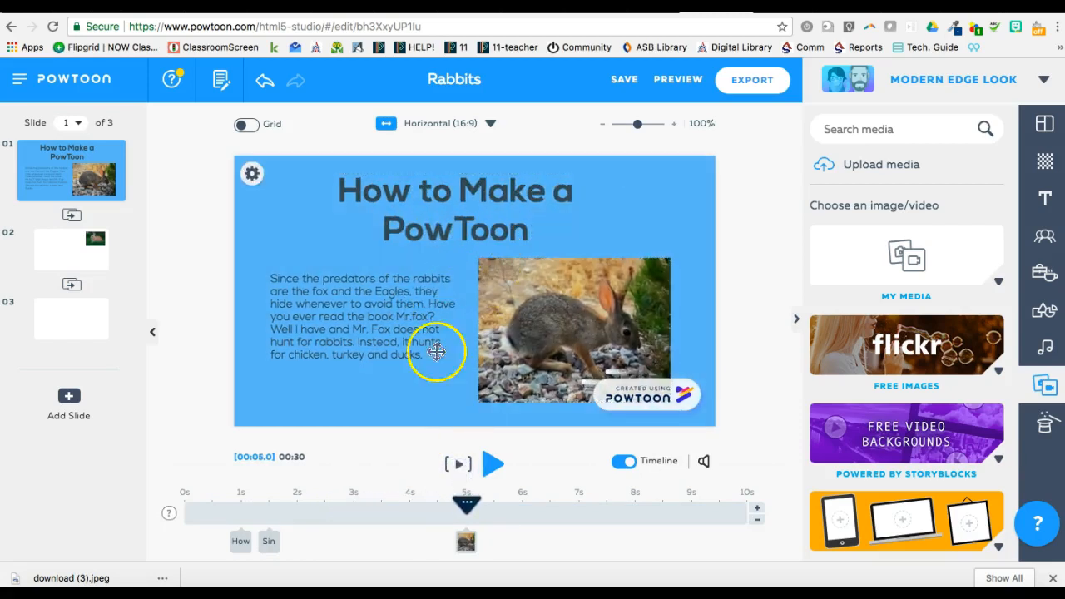
Delay the predators paragraph's entrance on slide 1 to about 4.5 seconds and preview the slide.
left_click_drag(266, 544, 427, 533)
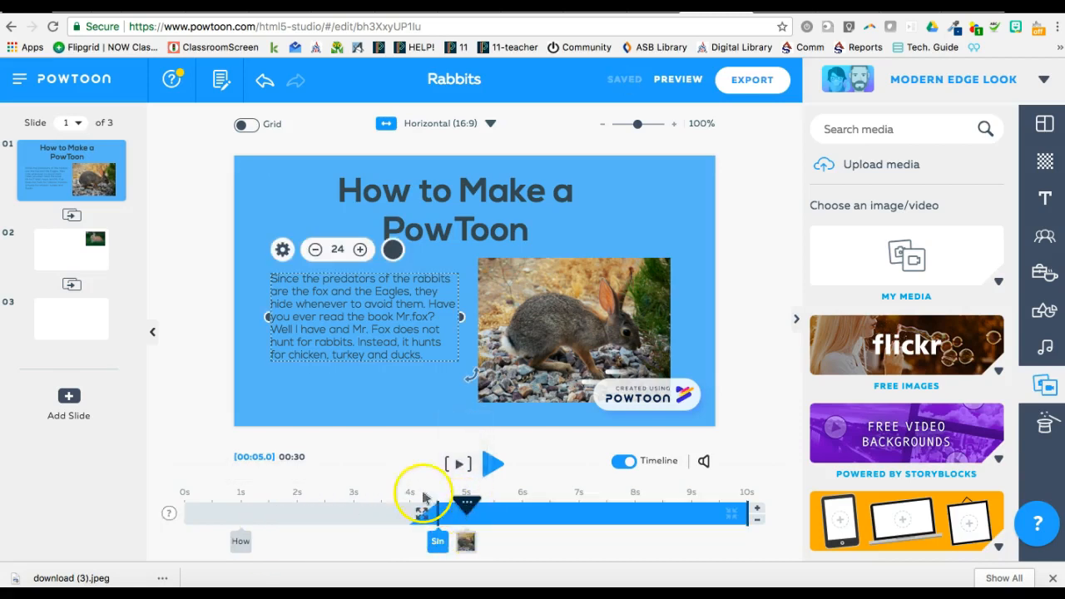
left_click(455, 458)
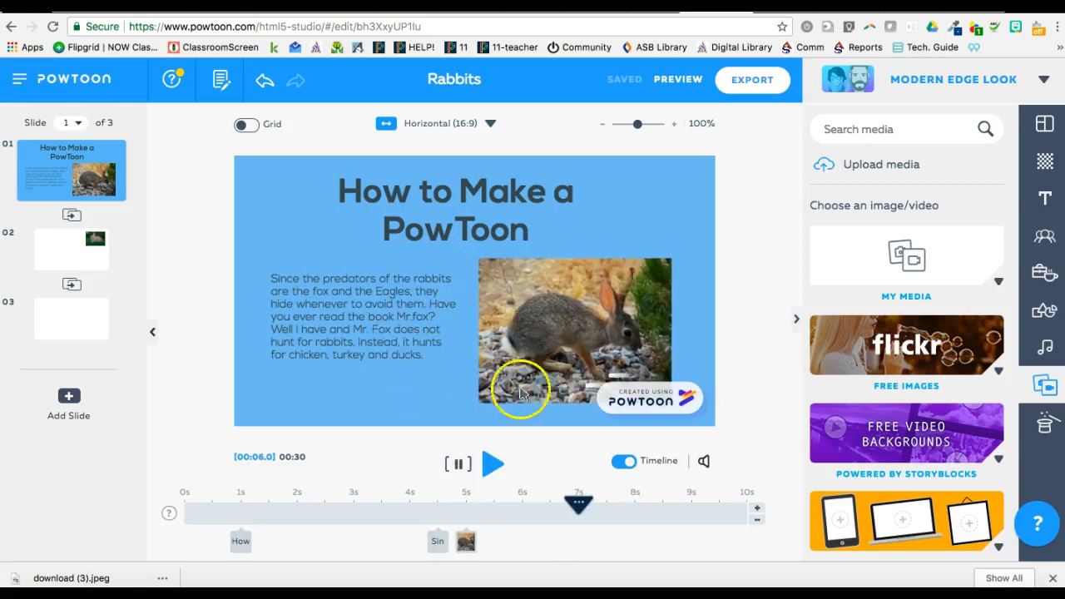
left_click(459, 469)
Delay the rabbit photo's entrance on slide 1 to 7 seconds and preview the slide.
left_click_drag(466, 544, 571, 543)
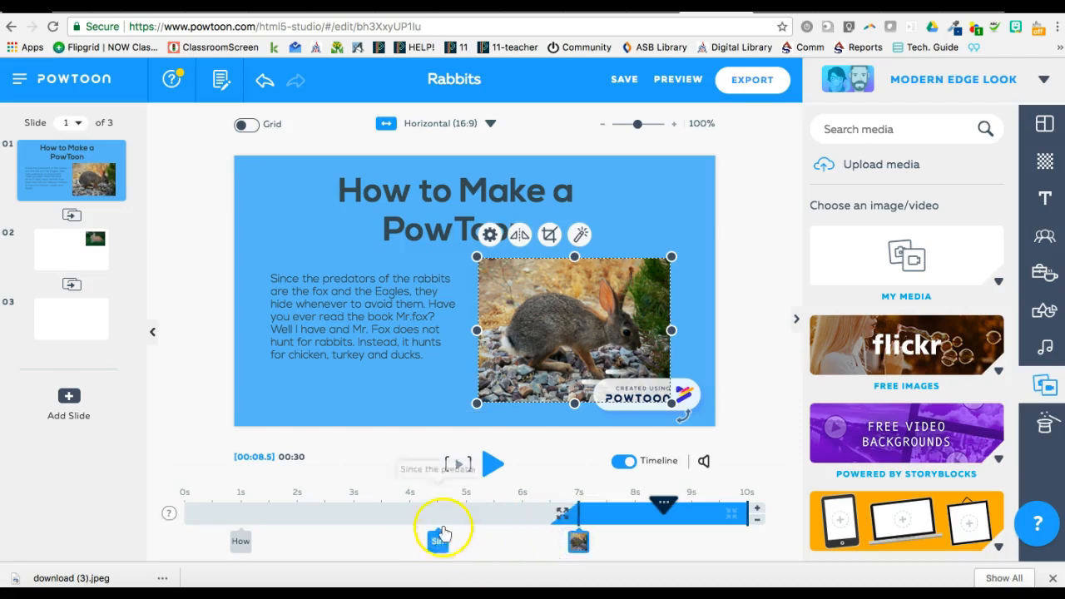
left_click(436, 542)
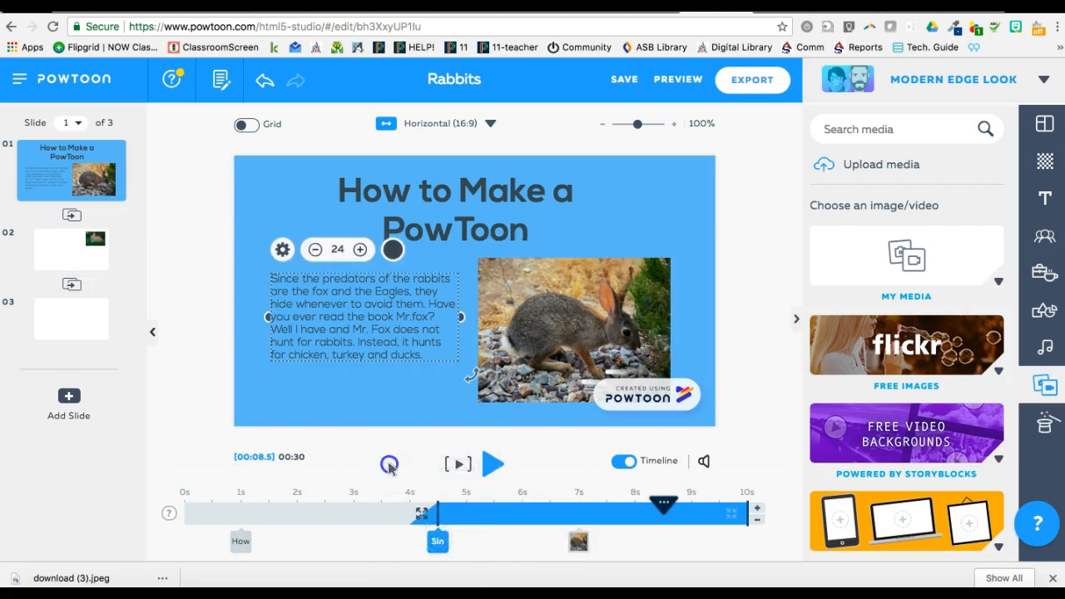
left_click(467, 464)
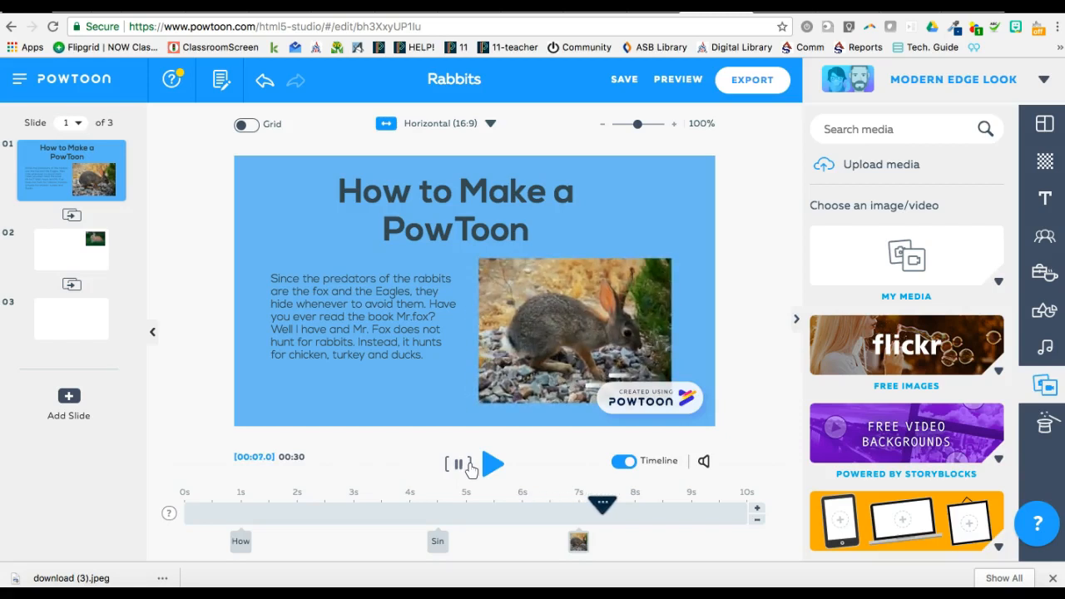
left_click(459, 463)
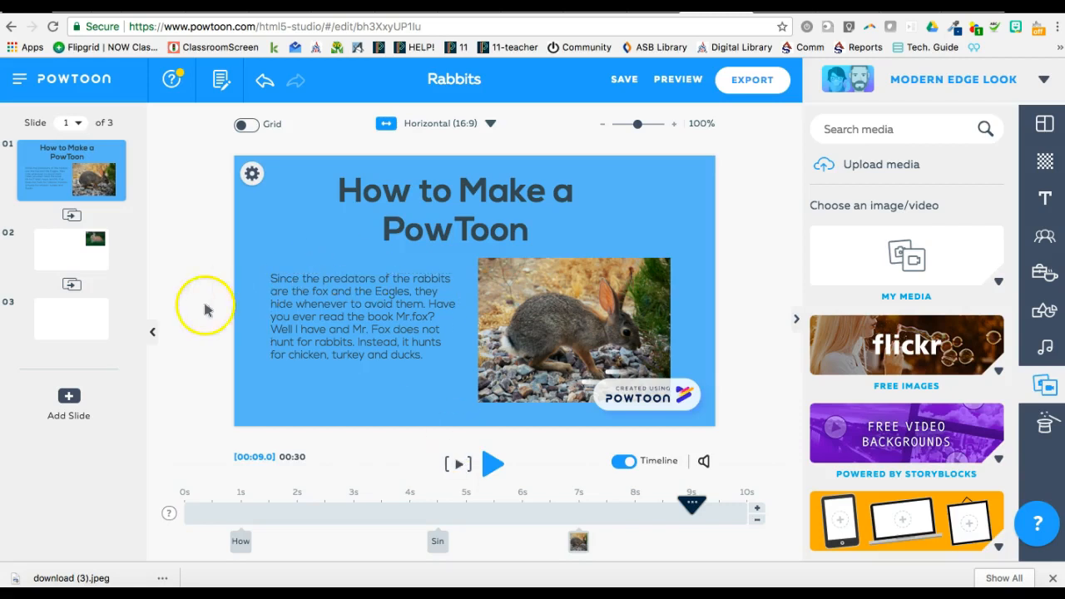
Open slide 2 and browse the character collections to bring up the Work Life Icons - Free set.
left_click(62, 244)
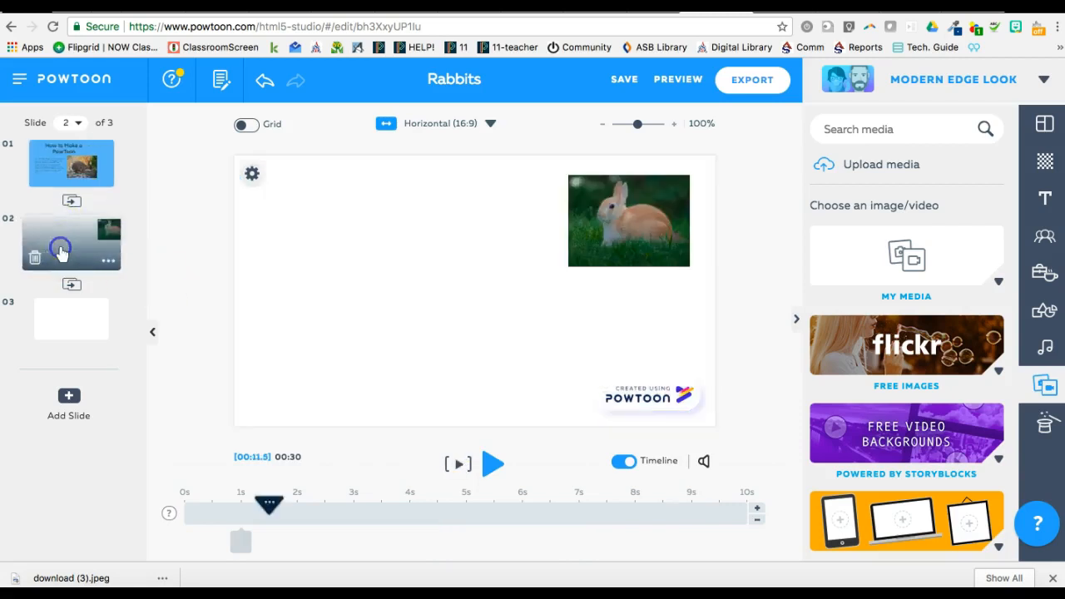
left_click(1049, 131)
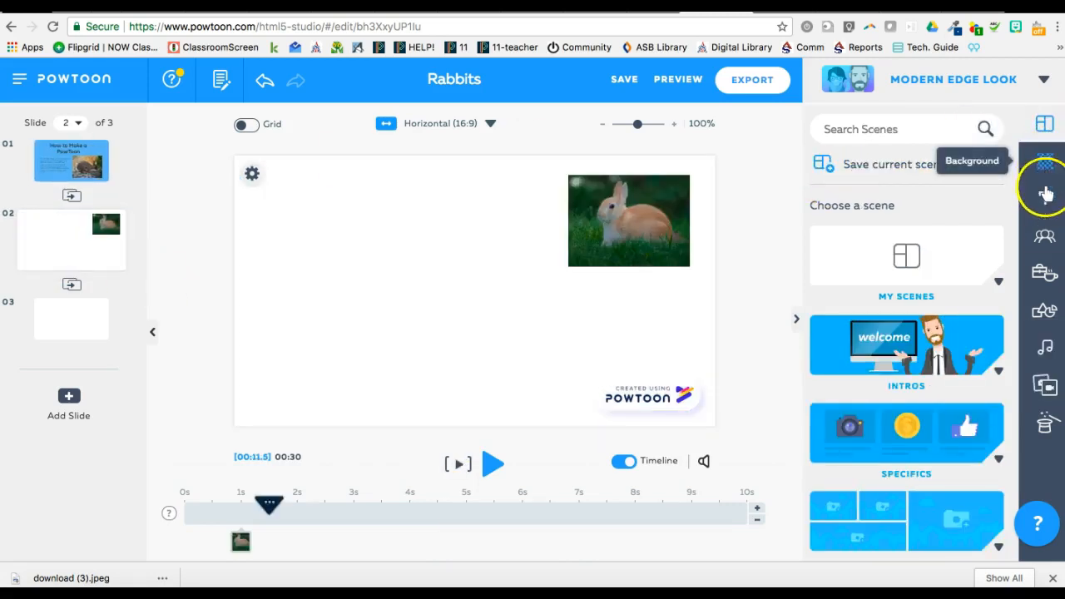
left_click(1043, 233)
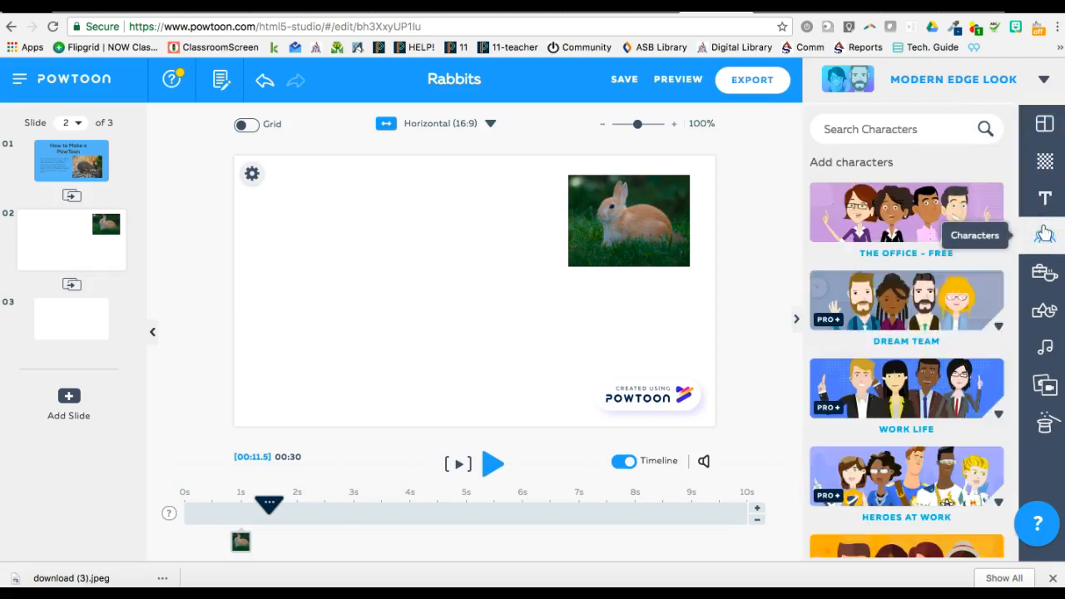
left_click(925, 218)
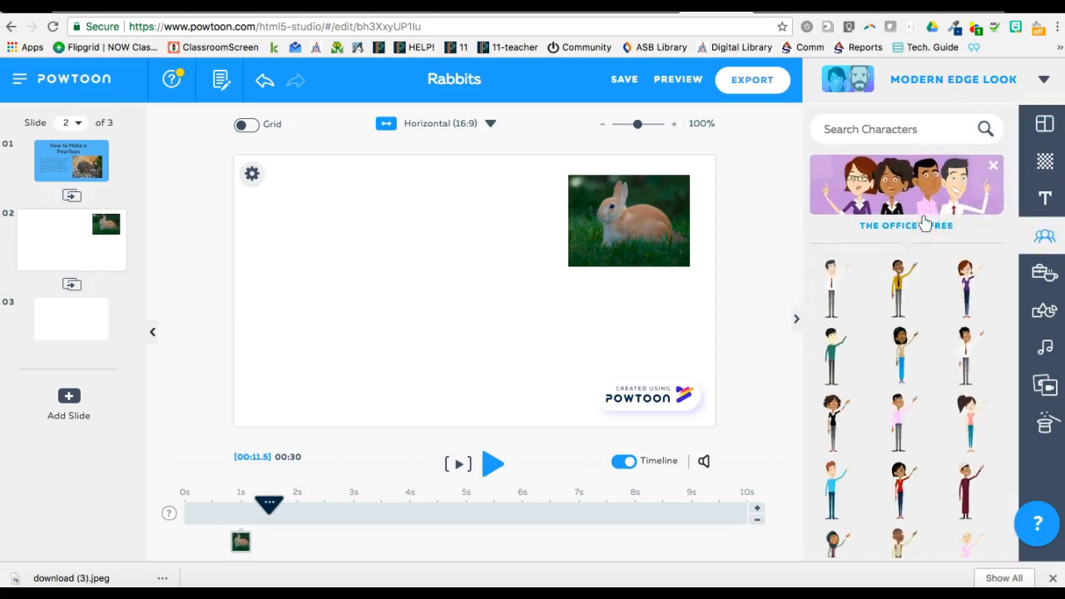
left_click(925, 223)
left_click(930, 423)
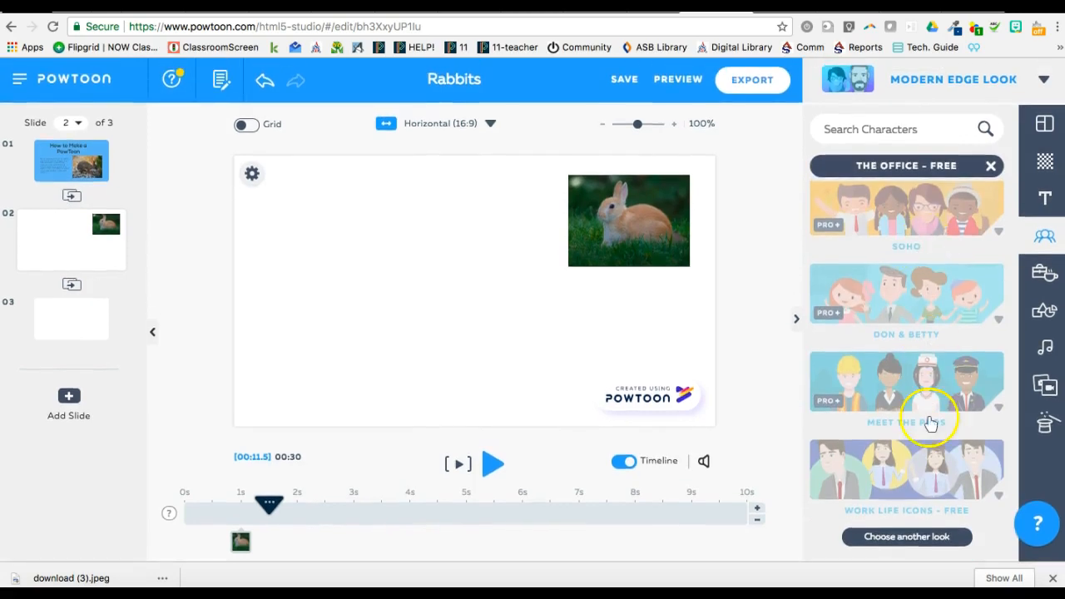
left_click(915, 461)
left_click(863, 447)
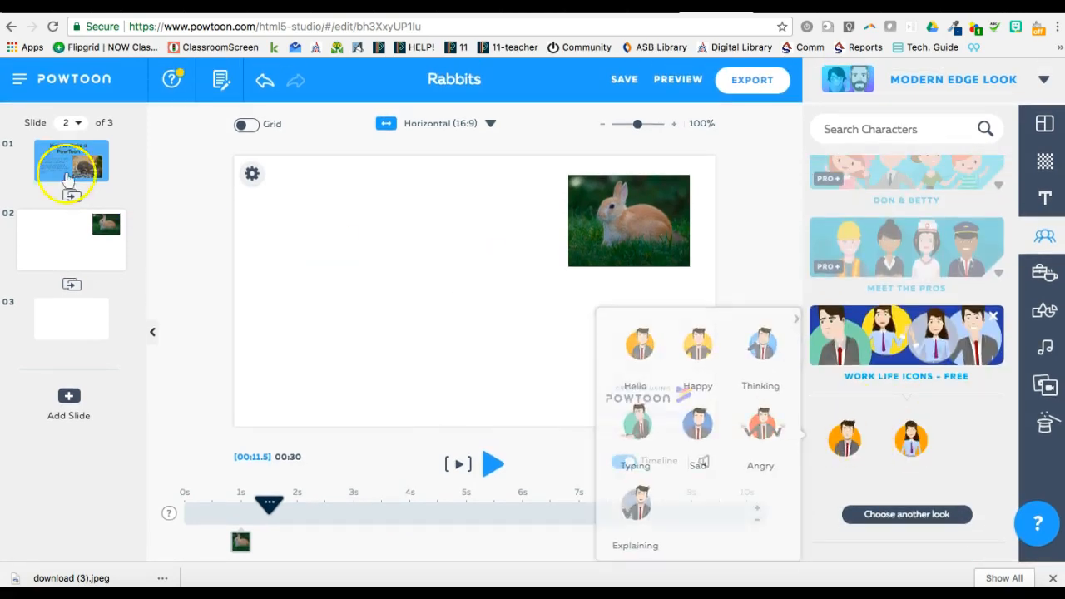
Delete the rabbit image from slide 2 and add the woman from Work Life Icons - Free on the slide's right half.
left_click(607, 242)
key("Delete")
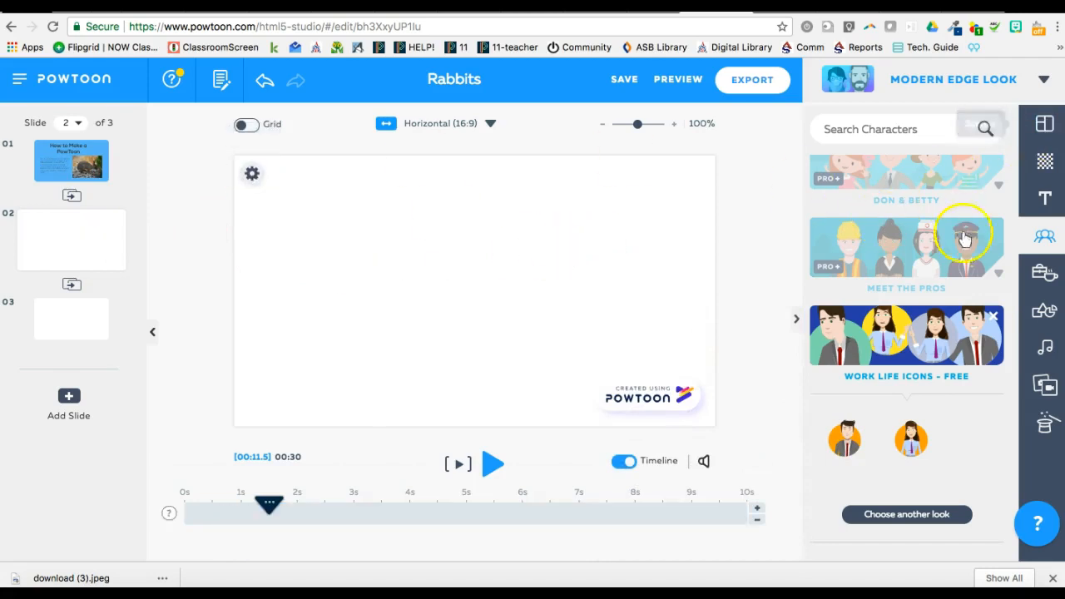
scroll(919, 321, "up", 2)
scroll(897, 404, "down", 2)
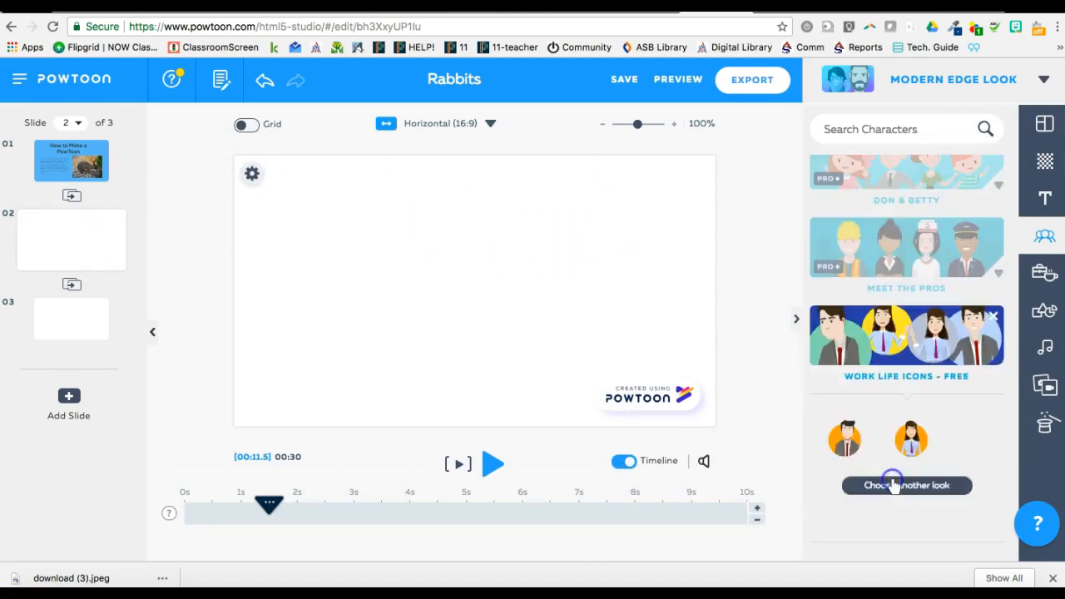
left_click(909, 437)
left_click_drag(516, 323, 644, 434)
left_click_drag(567, 325, 614, 271)
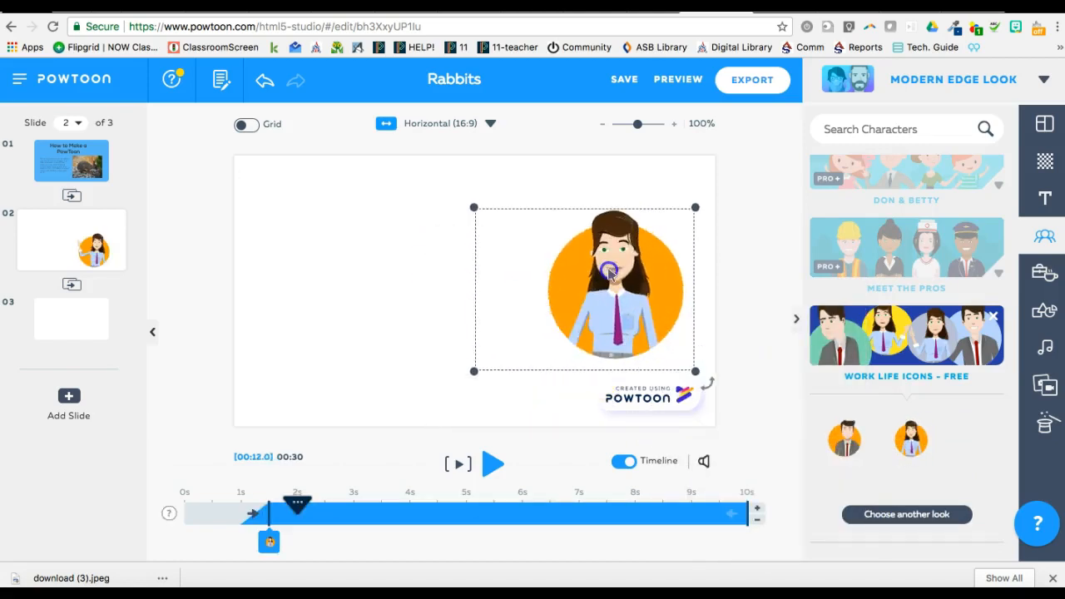
Change the woman's pose to Thinking and move her to the lower left of slide 2.
left_click(522, 188)
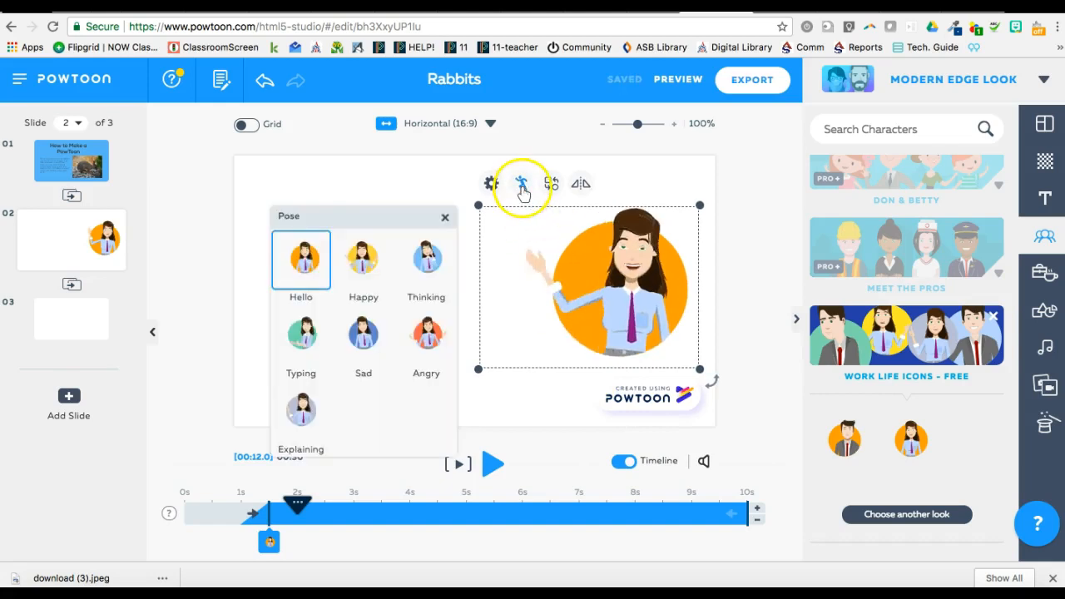
left_click(426, 258)
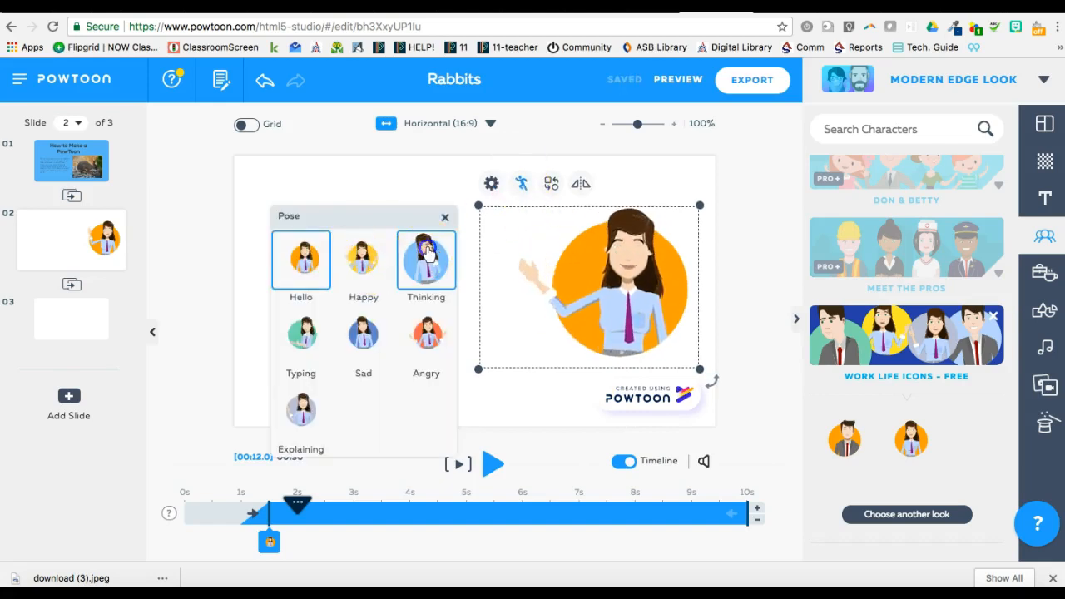
left_click_drag(618, 328, 353, 364)
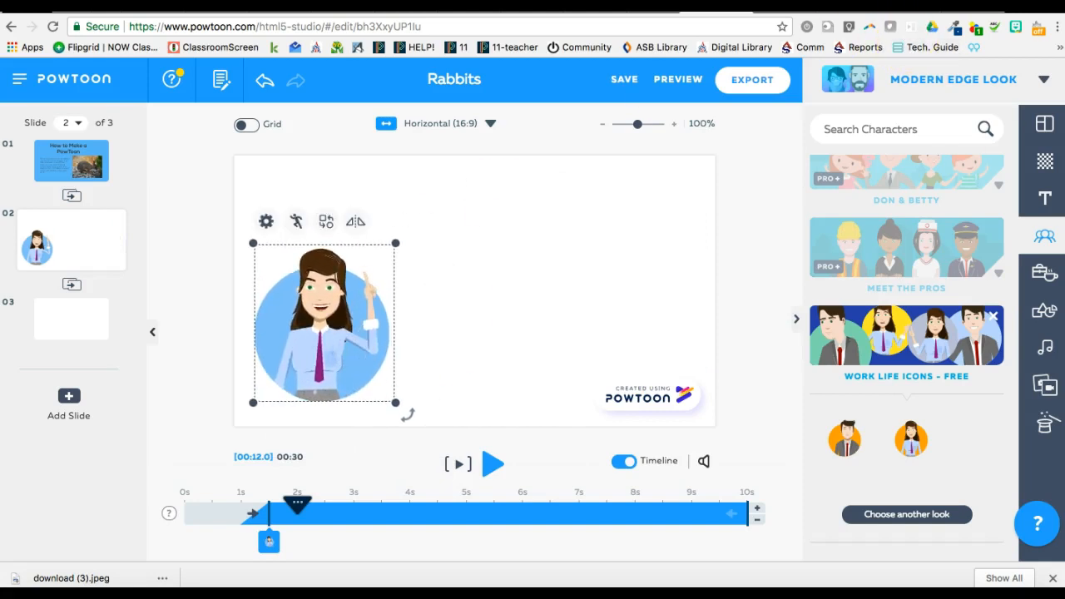
Add the title "Did you know?" to slide 2 and place it near the top of the slide.
left_click(1045, 197)
left_click(898, 172)
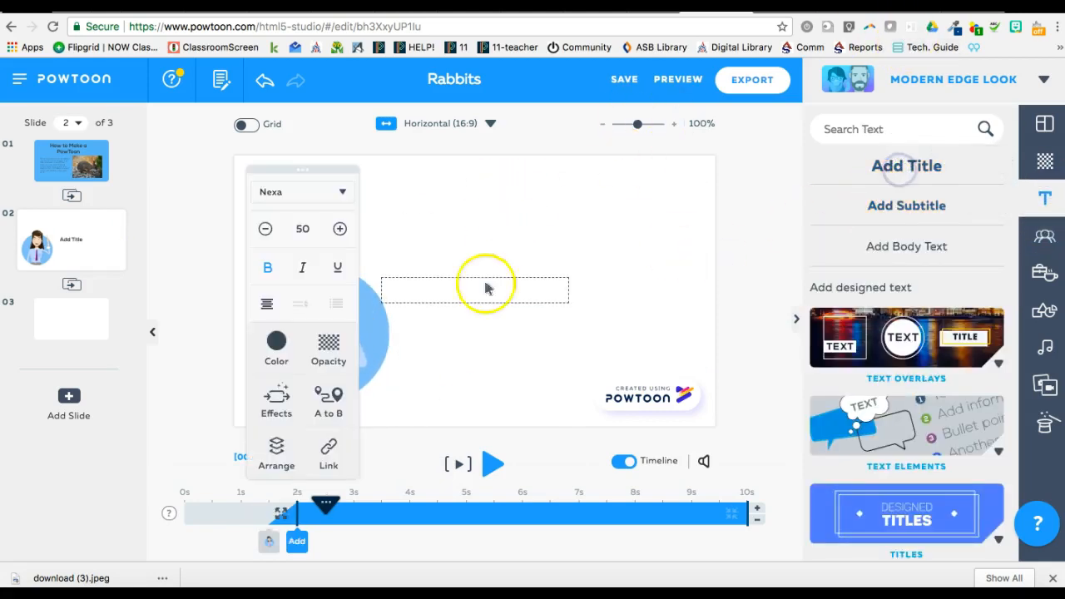
left_click(480, 291)
type("Did yTitle")
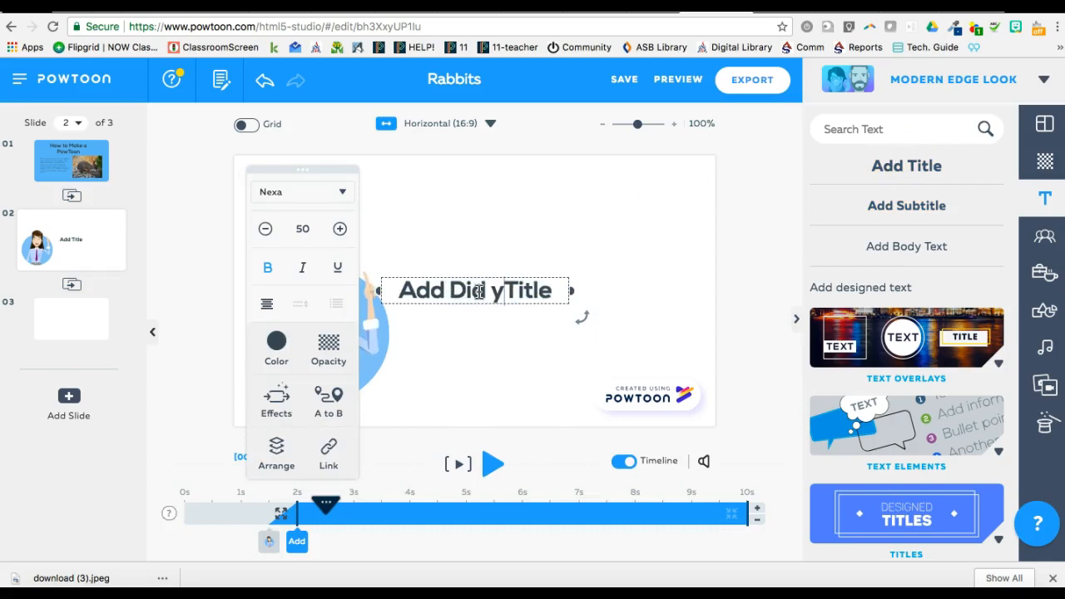
key("ctrl+a")
key("BackSpace")
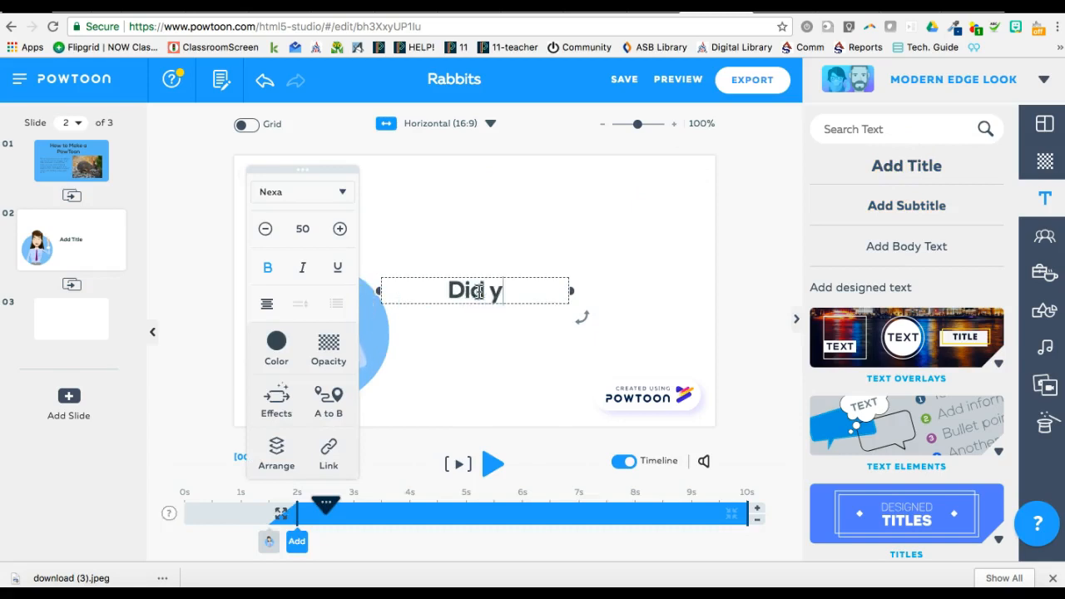
type("Did you know?")
left_click_drag(520, 292, 544, 190)
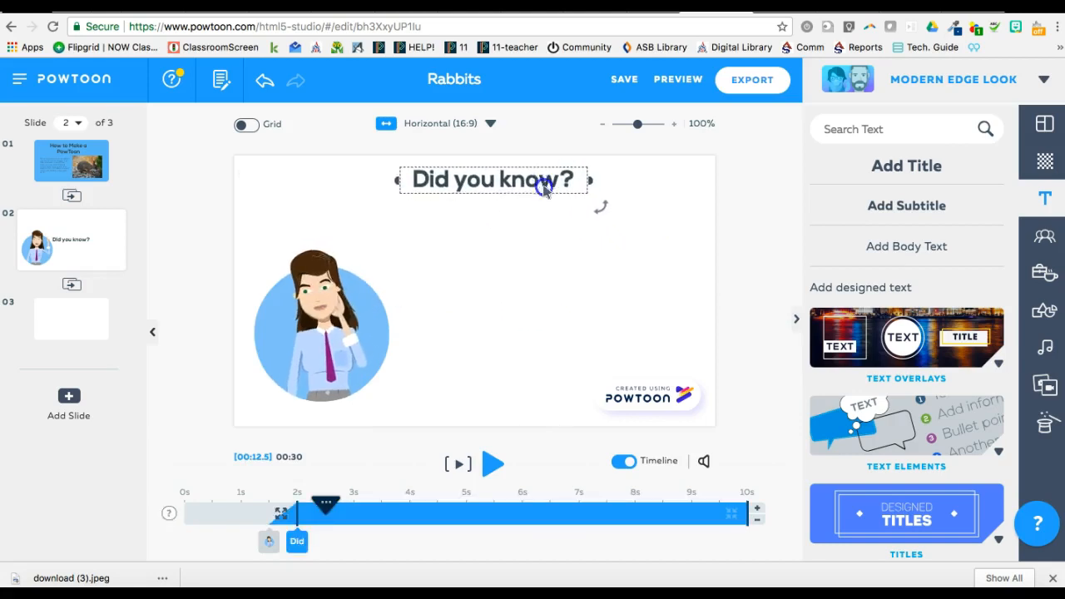
Add left-aligned body text to slide 2, using the "Amazing food they eat" paragraph copied from the Survival Google Doc.
left_click(895, 247)
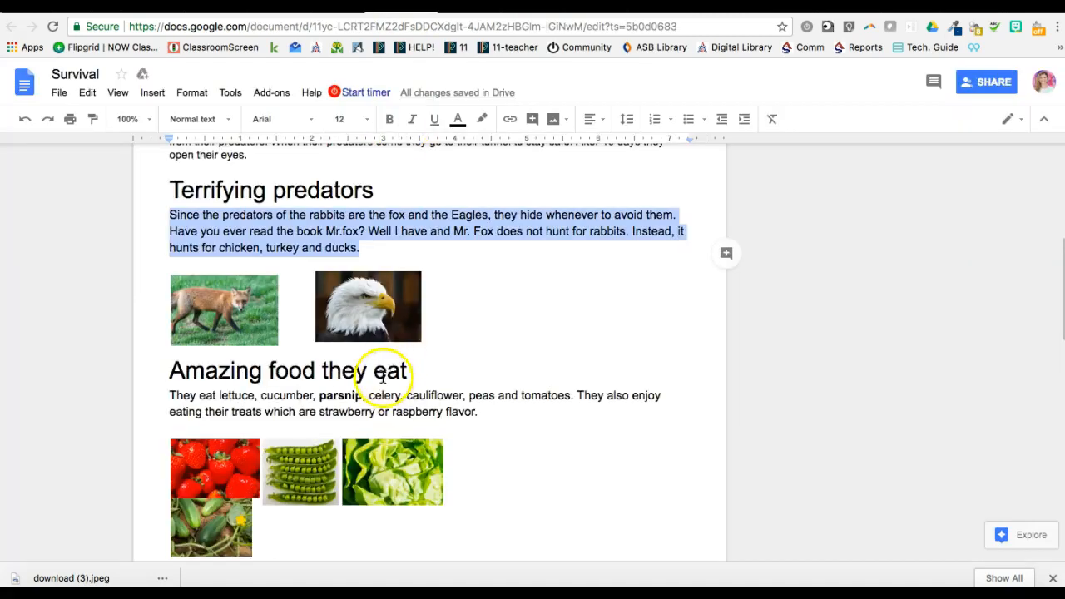
scroll(380, 393, "down", 2)
left_click_drag(168, 310, 529, 332)
key("ctrl+c")
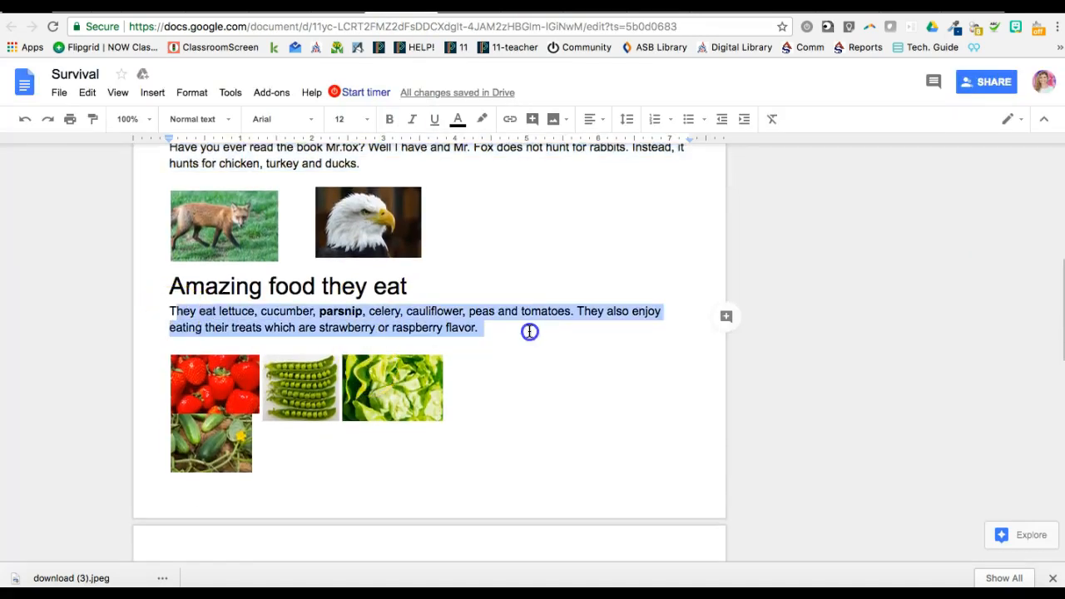
left_click(529, 331)
triple_click(198, 310)
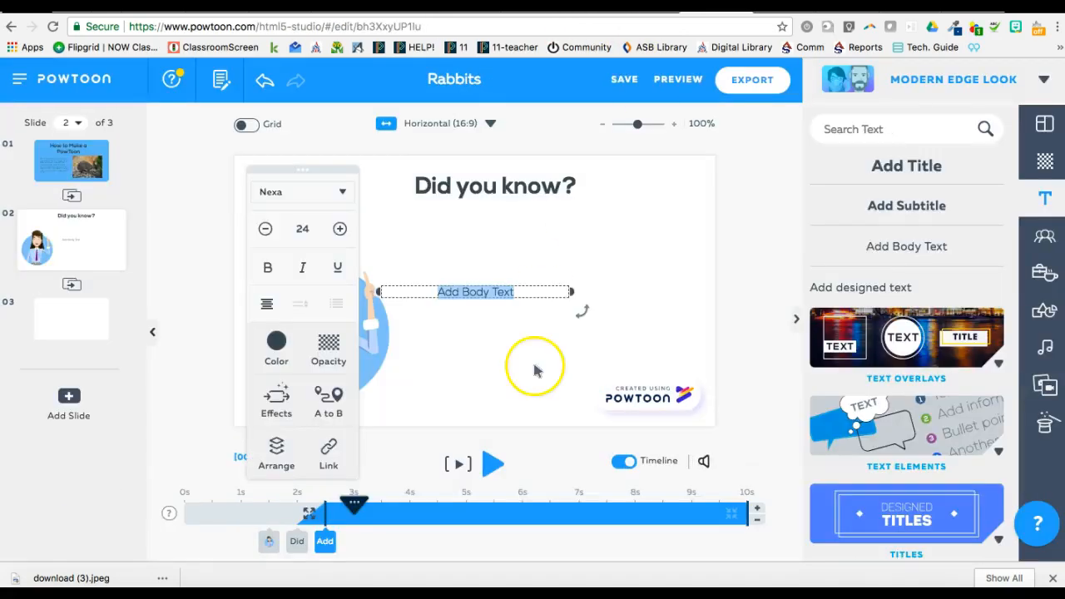
key("ctrl+v")
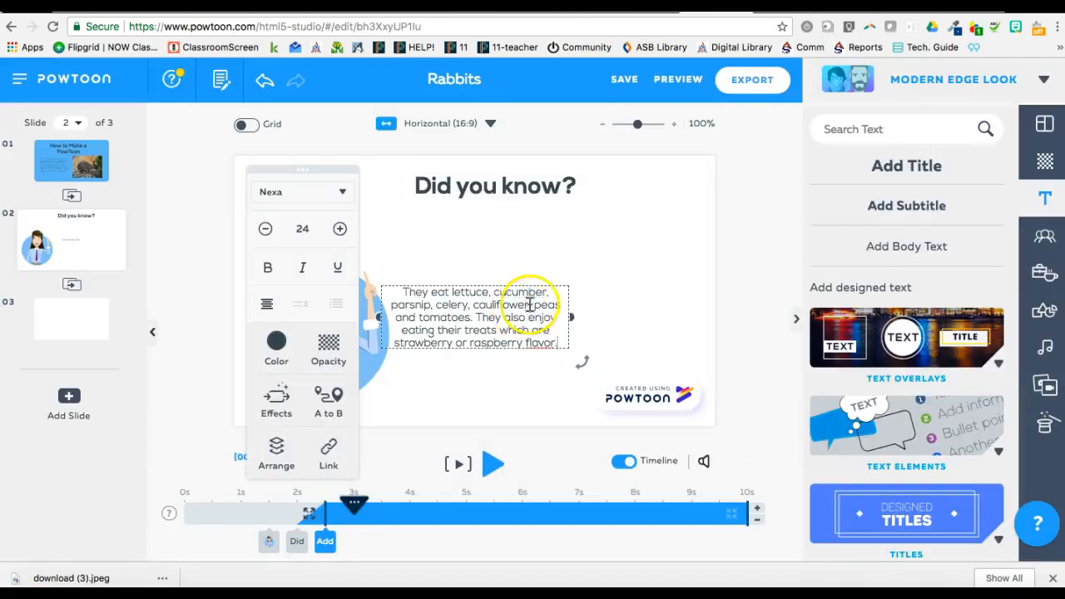
left_click(281, 310)
left_click(253, 282)
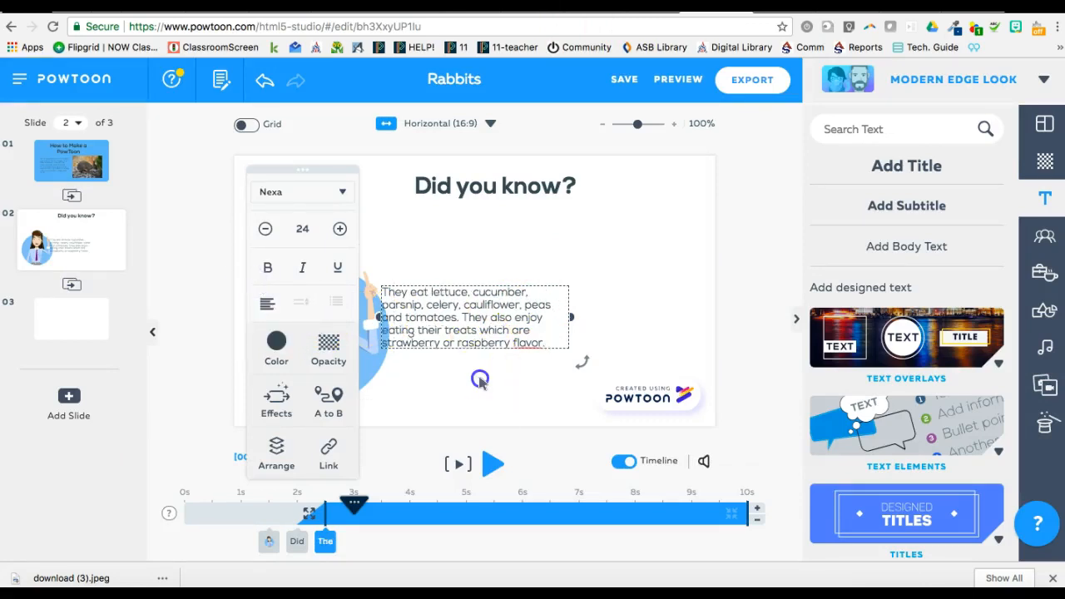
Move the food paragraph clear of the woman to her right and shift the title slightly left and down.
left_click(479, 378)
left_click_drag(473, 327, 545, 330)
left_click(680, 259)
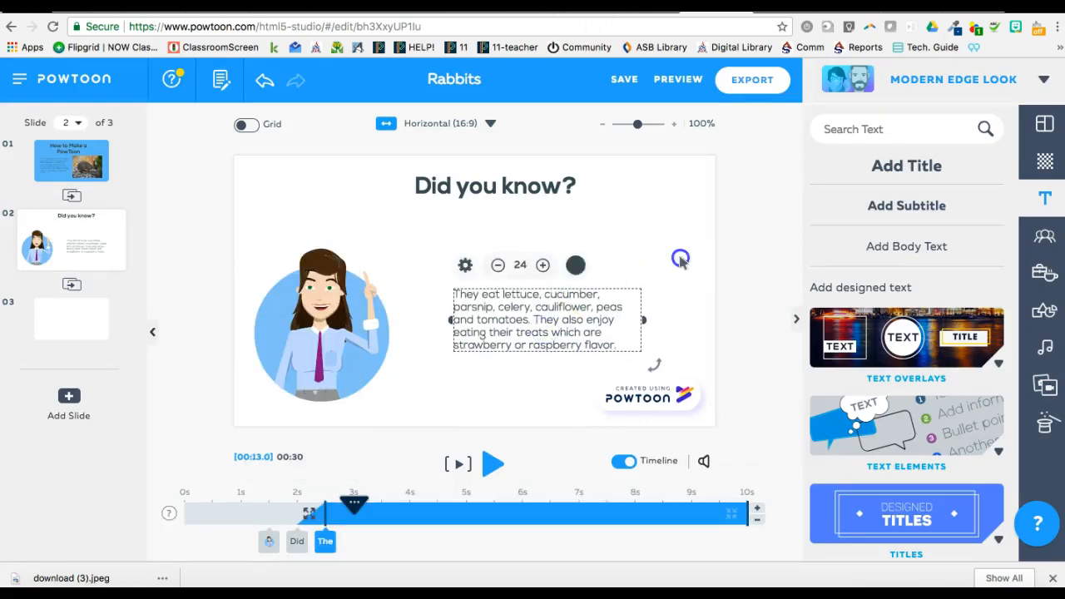
left_click_drag(497, 183, 468, 193)
left_click(285, 183)
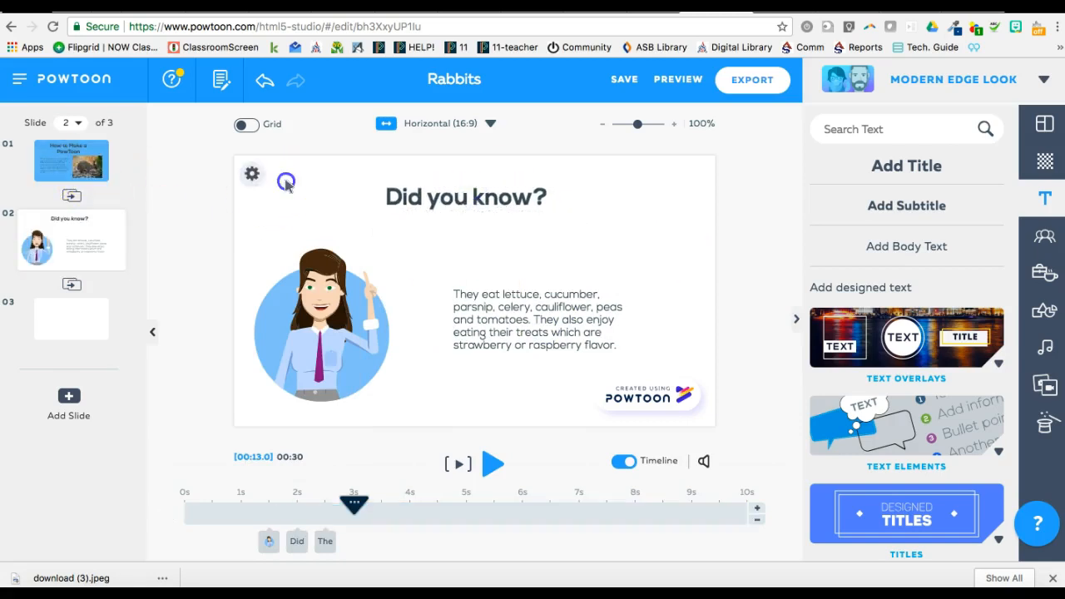
Set the background color of slide 2 to light blue (#6CB9F1).
left_click(254, 176)
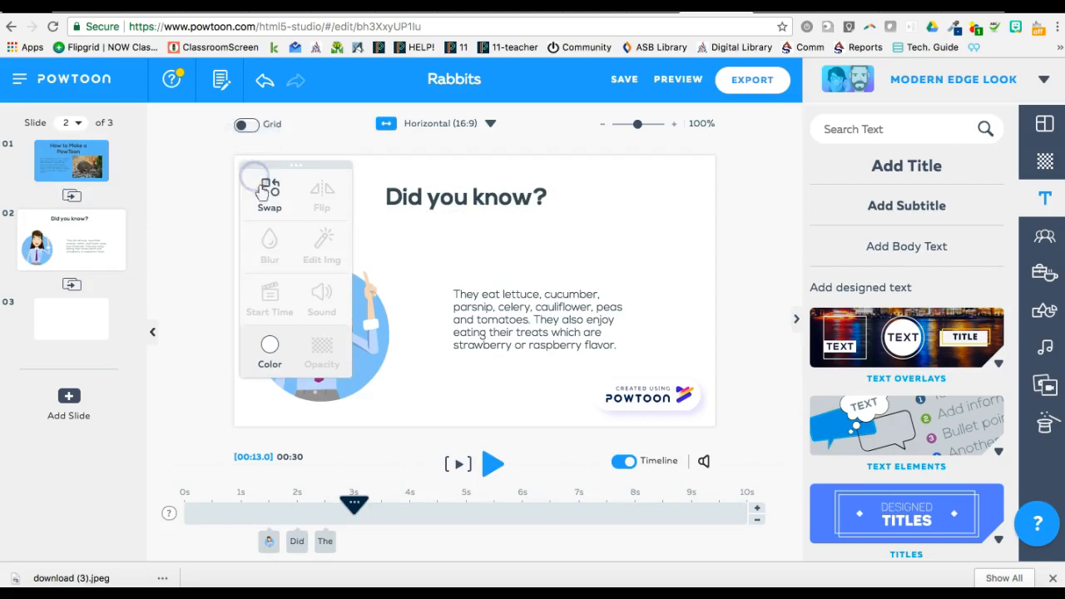
left_click(499, 172)
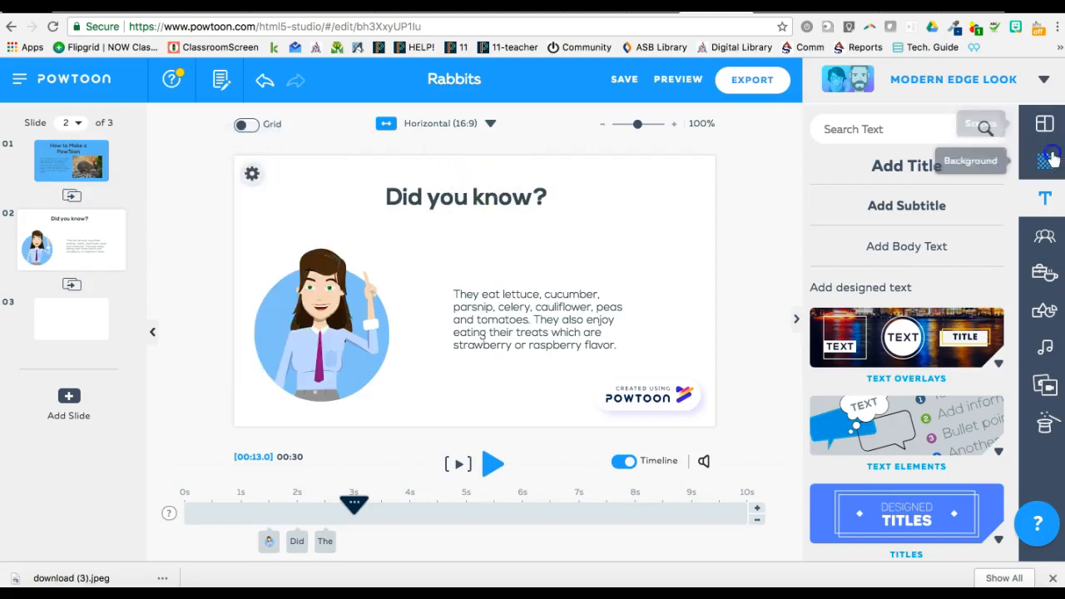
left_click(1045, 161)
left_click(880, 205)
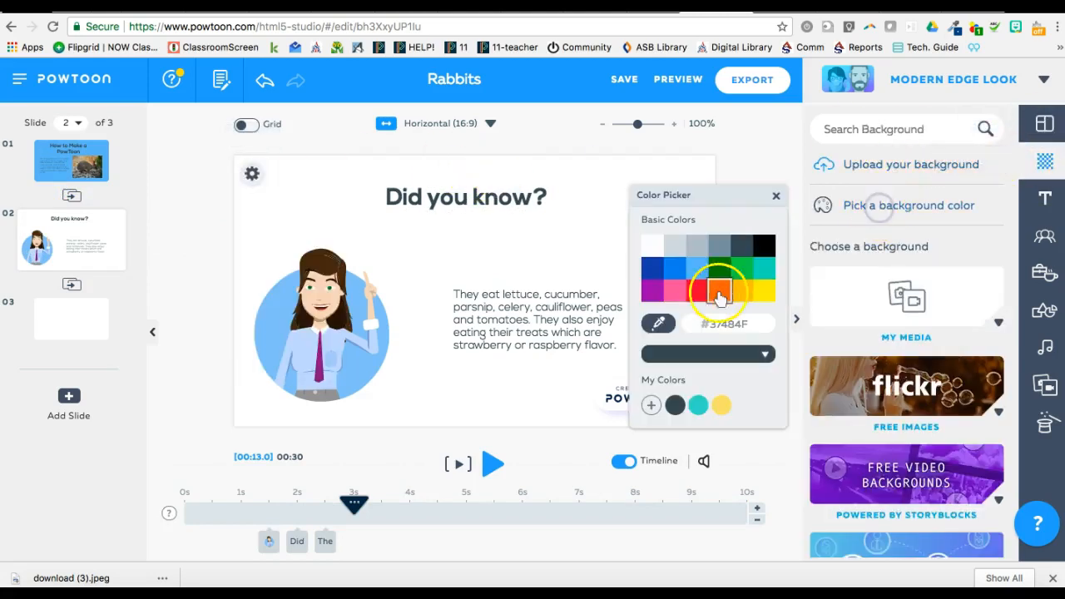
left_click(684, 271)
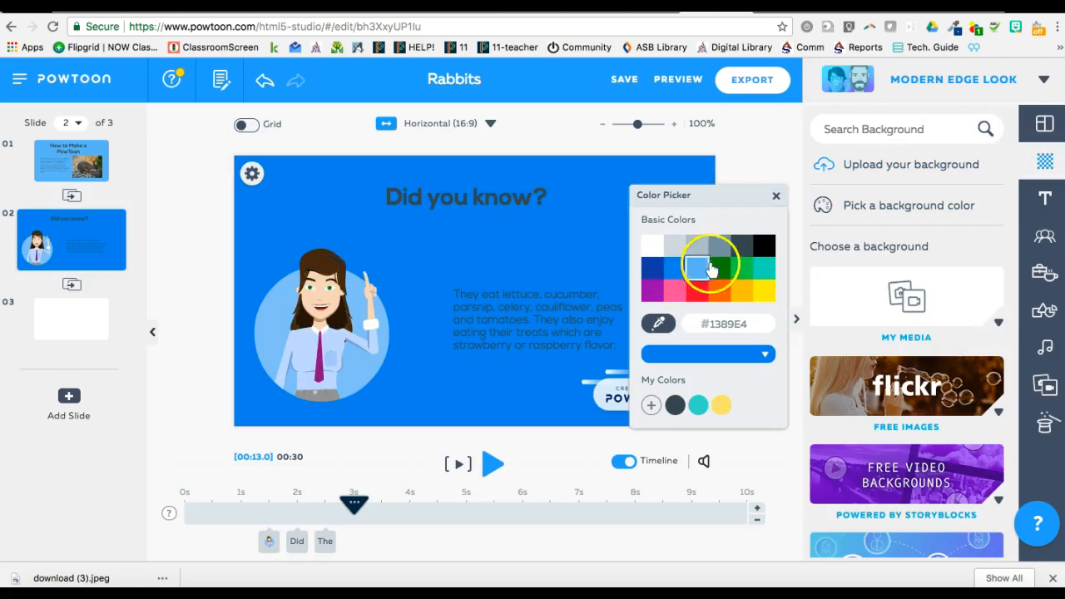
left_click(717, 268)
left_click(699, 269)
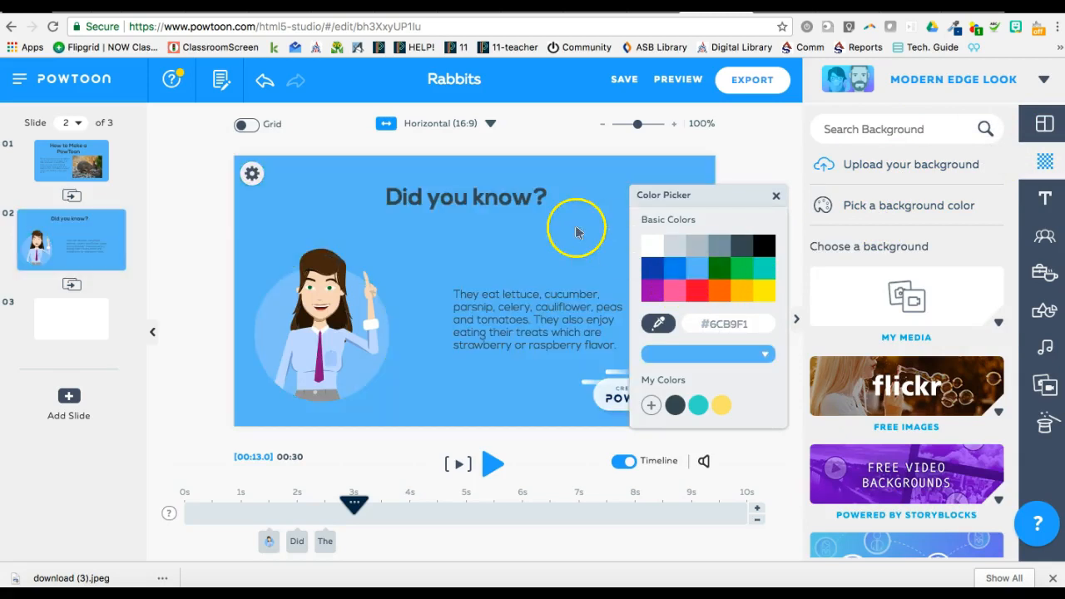
left_click(578, 232)
Shift the woman slightly right and up on slide 2 and preview the slide.
left_click(347, 339)
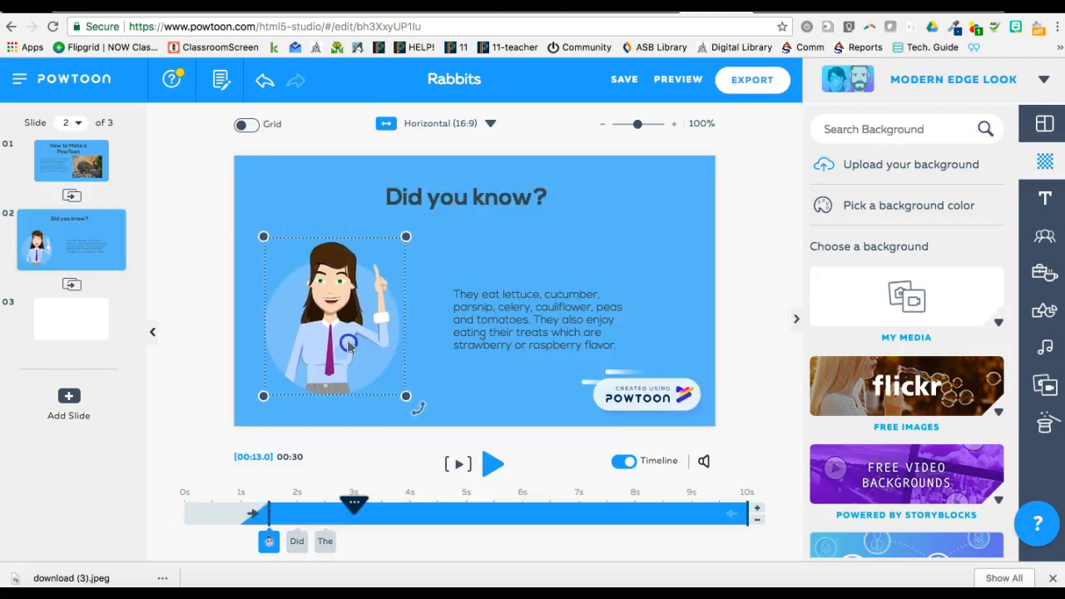
left_click(458, 466)
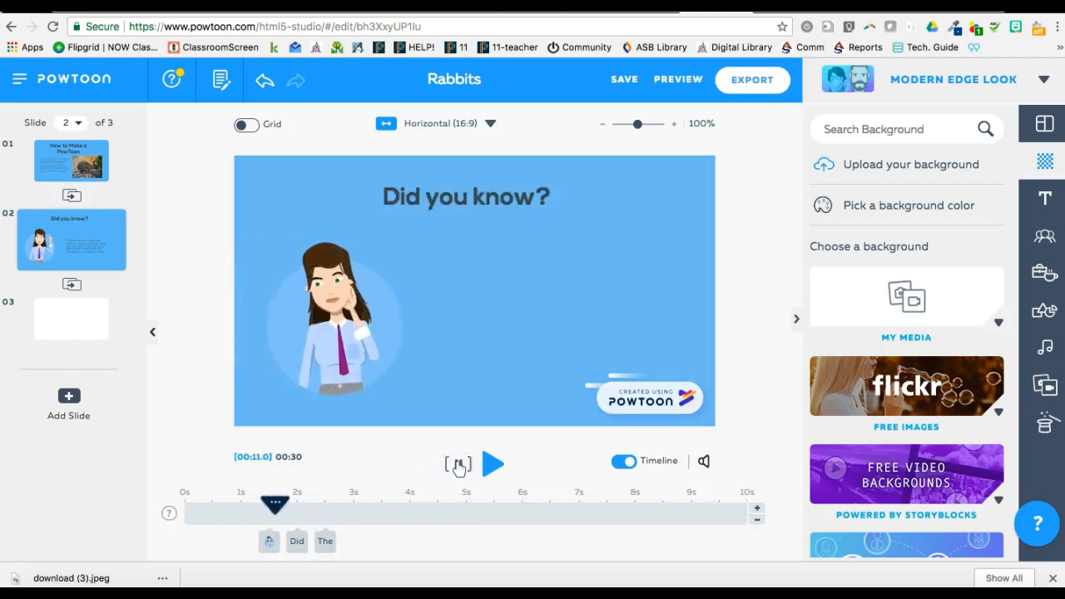